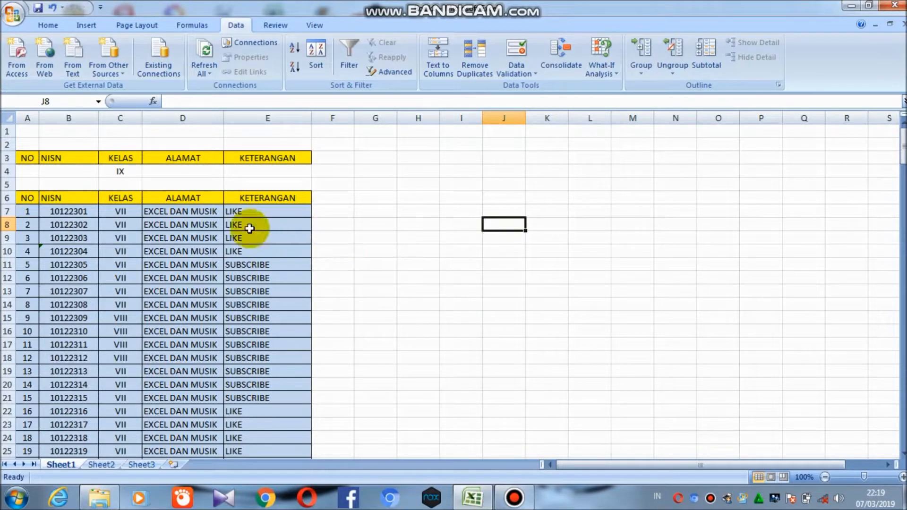
# Examine the student table and the class criteria cell above it at a larger zoom
pyautogui.scroll(-6, 141, 296)
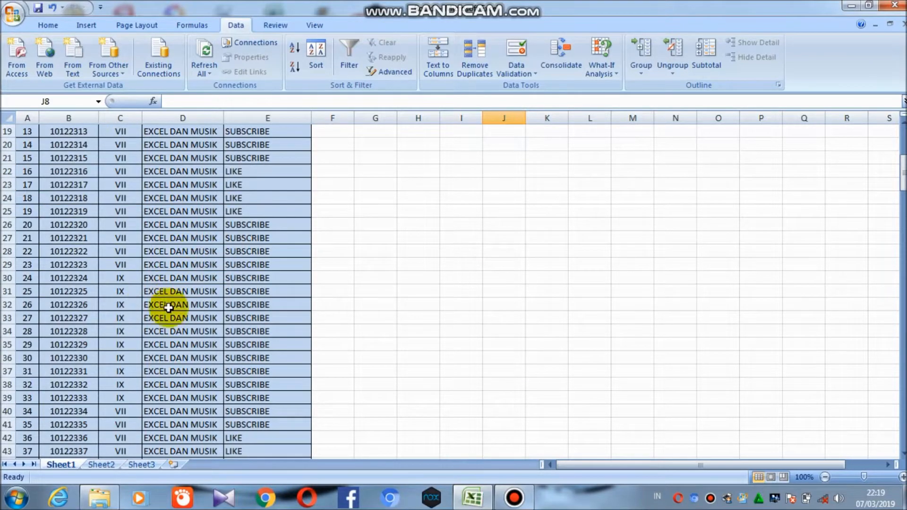
pyautogui.scroll(3, 208, 305)
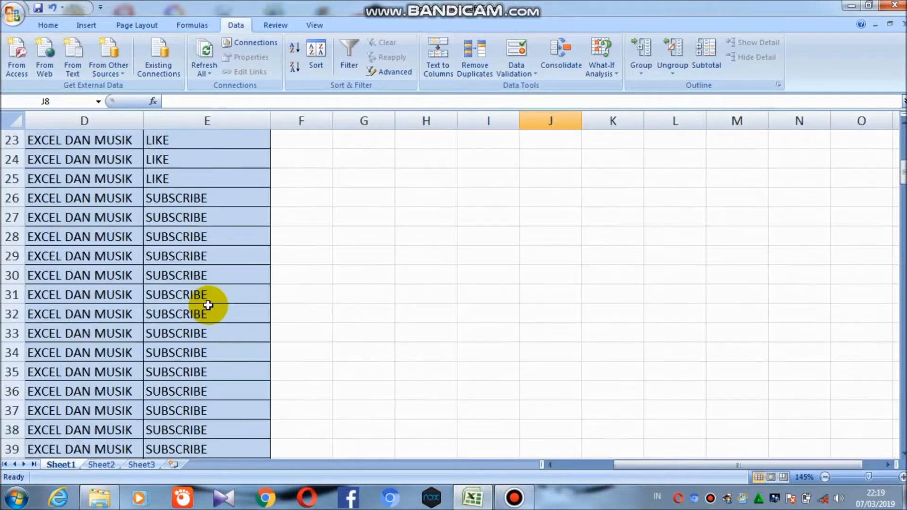
pyautogui.scroll(4, 208, 305)
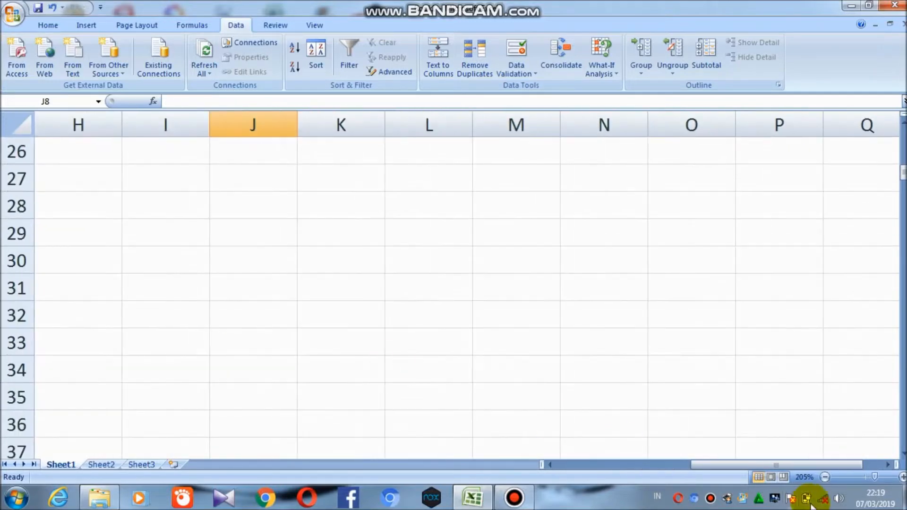
pyautogui.moveTo(763, 467); pyautogui.dragTo(628, 466)
pyautogui.scroll(5, 334, 334)
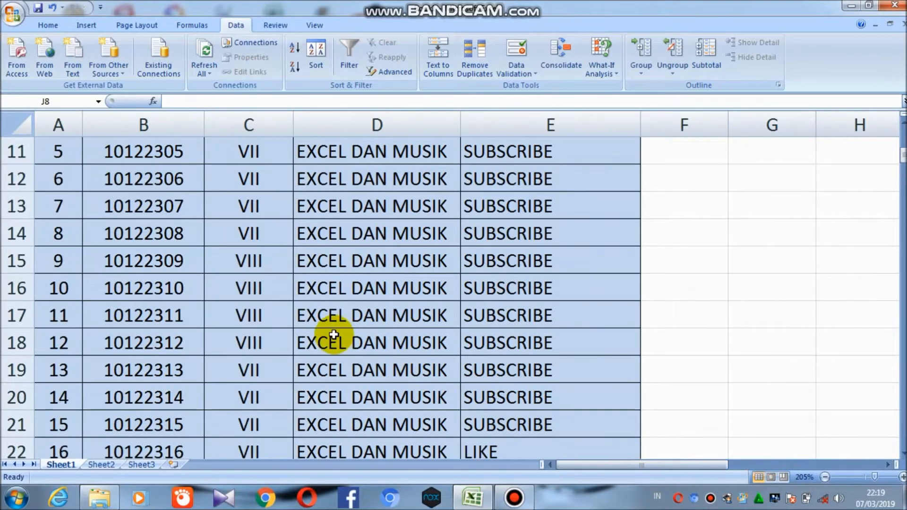
pyautogui.scroll(-4, 333, 334)
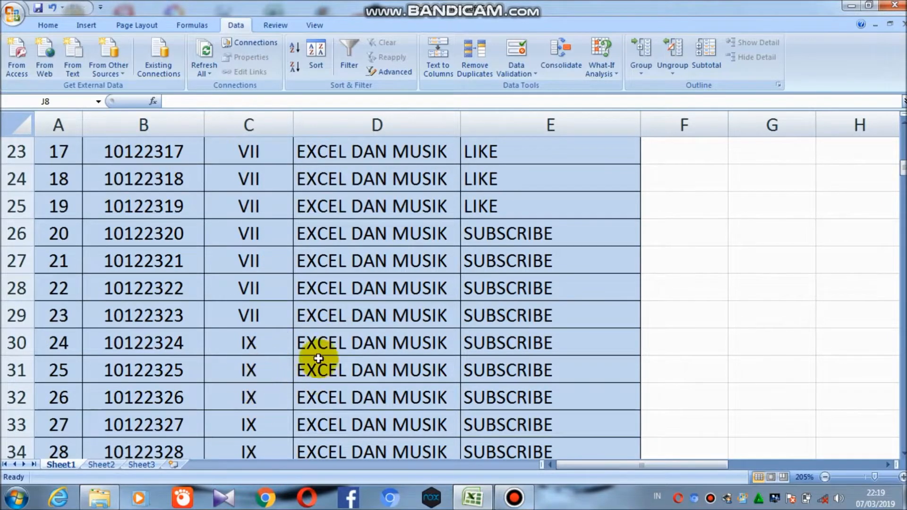
pyautogui.click(254, 258)
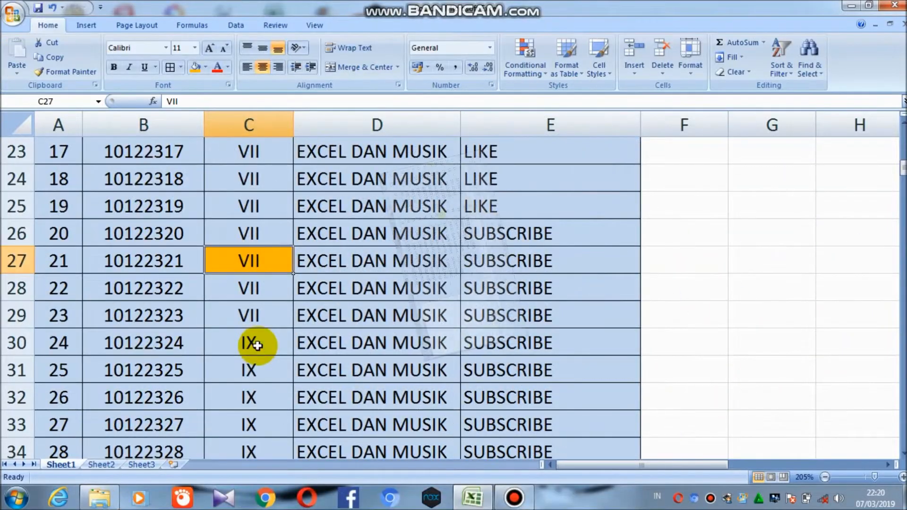
pyautogui.click(255, 343)
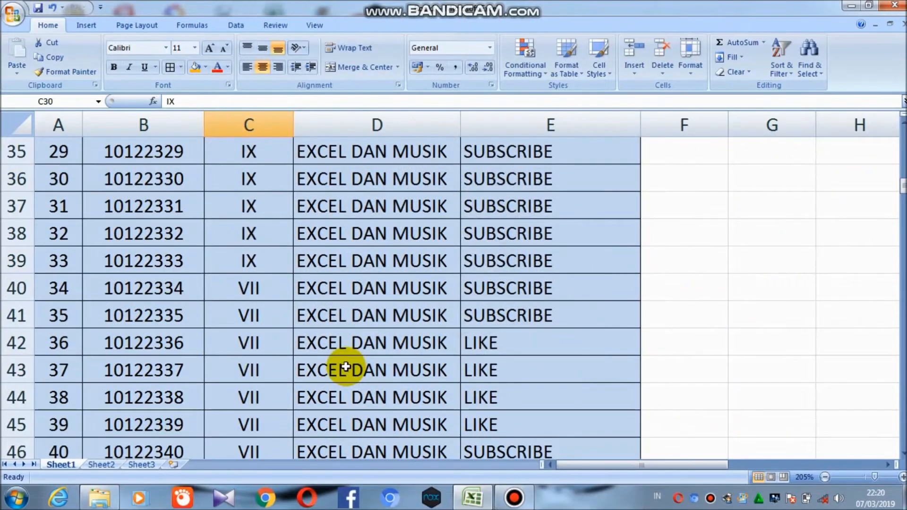
pyautogui.scroll(-2, 344, 370)
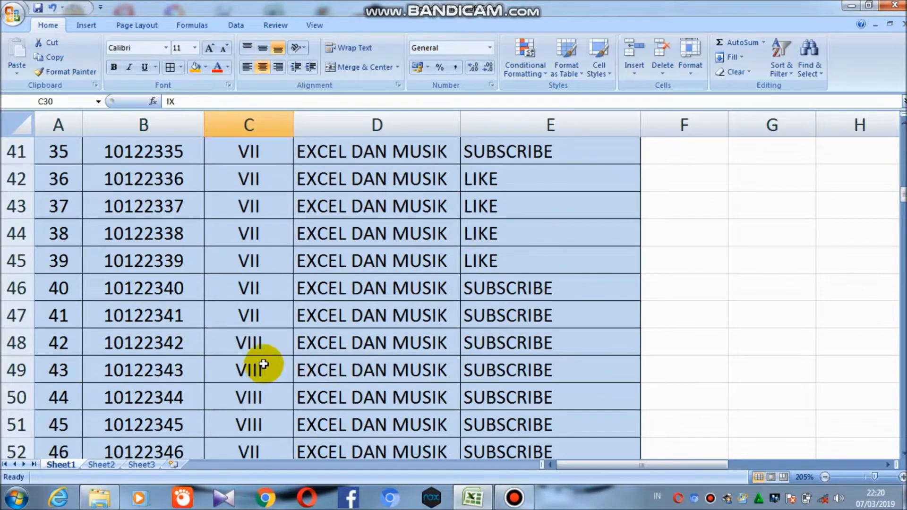
pyautogui.click(239, 342)
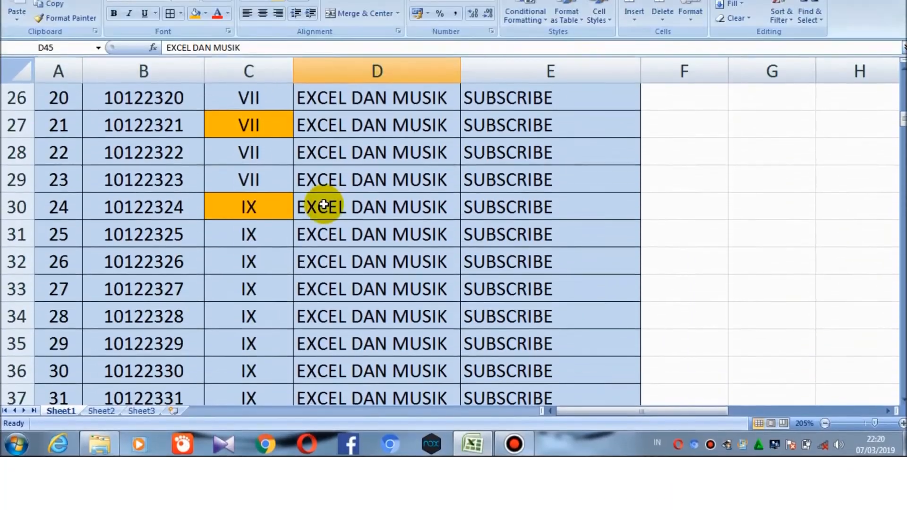
pyautogui.scroll(8, 323, 204)
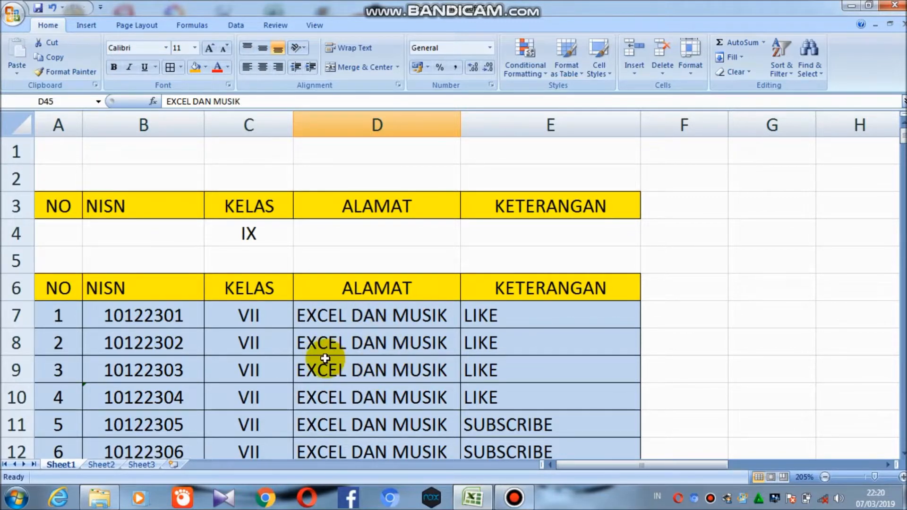
pyautogui.click(263, 239)
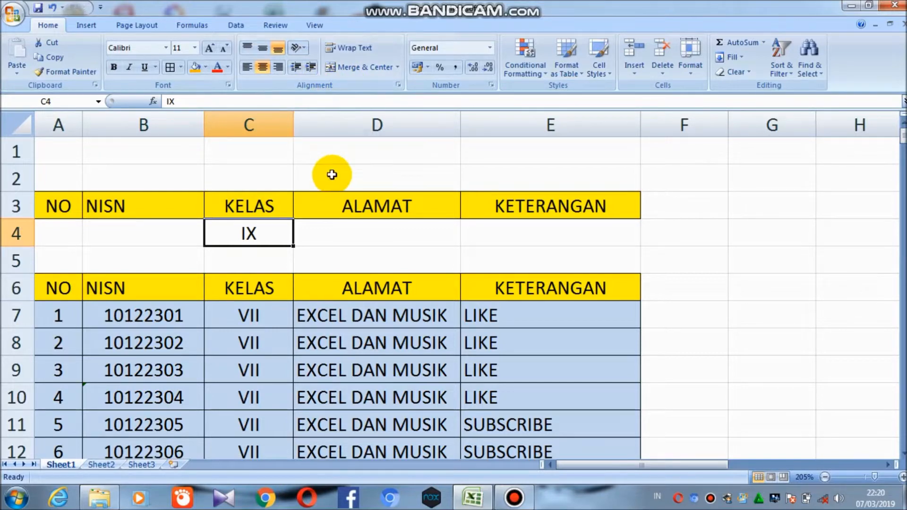
# Scroll through the full list of student records down to the last row and back
pyautogui.scroll(-2, 293, 298)
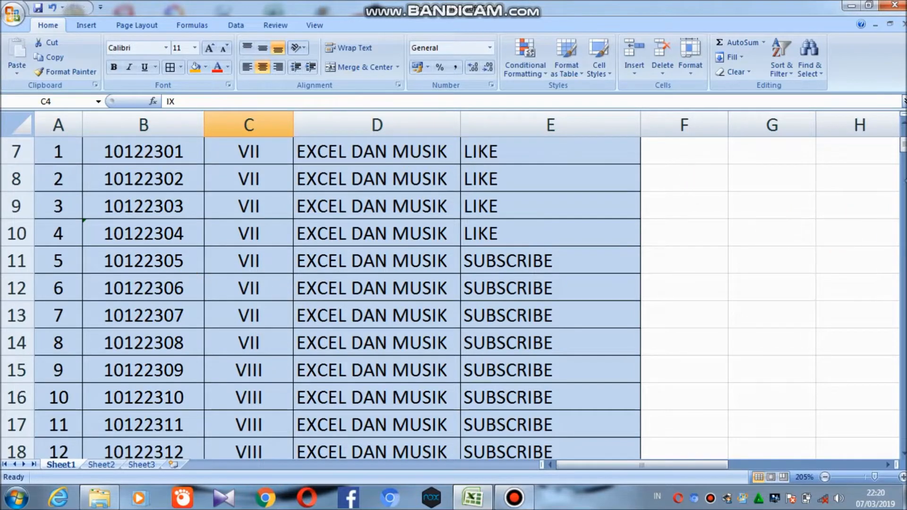
pyautogui.click(698, 237)
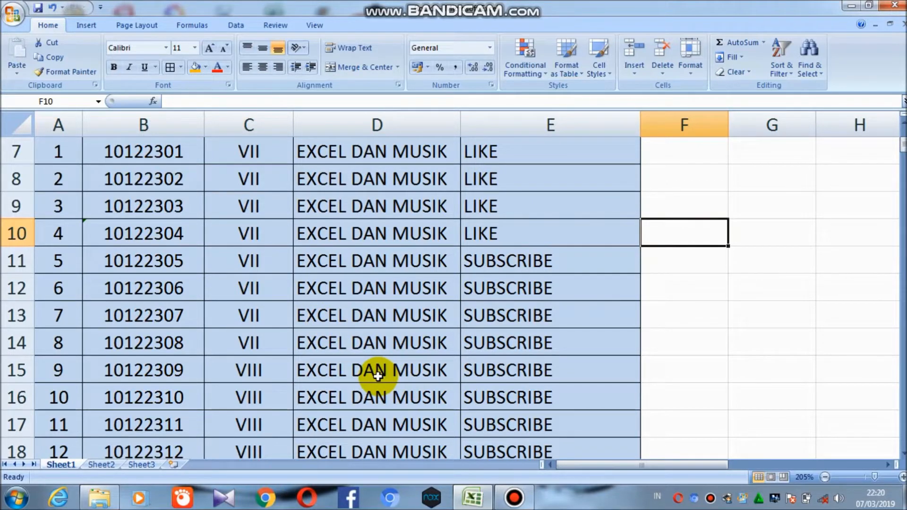
pyautogui.scroll(-3, 174, 253)
pyautogui.scroll(-20, 175, 253)
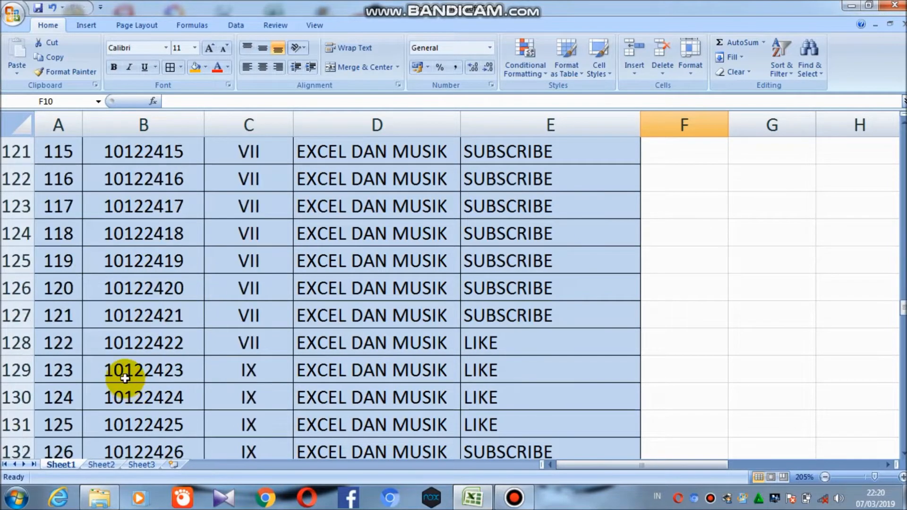
pyautogui.scroll(-20, 125, 377)
pyautogui.scroll(2, 127, 363)
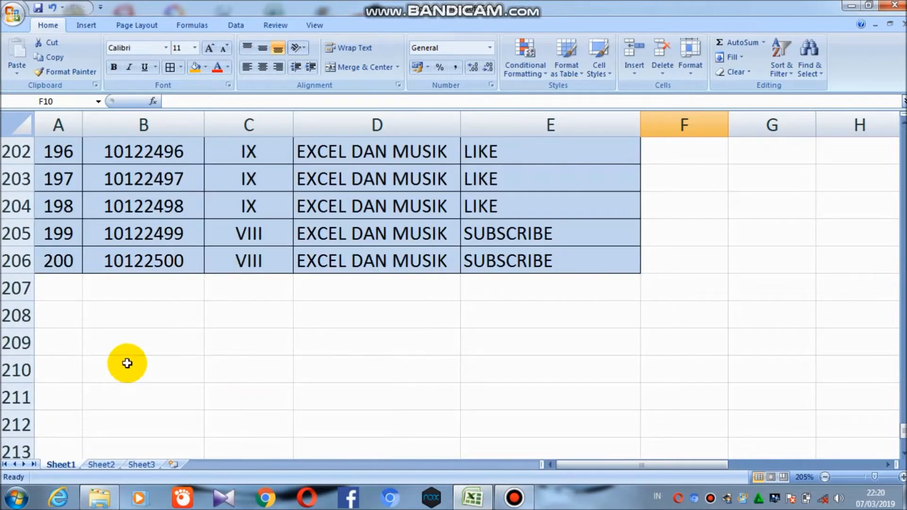
pyautogui.scroll(2, 127, 363)
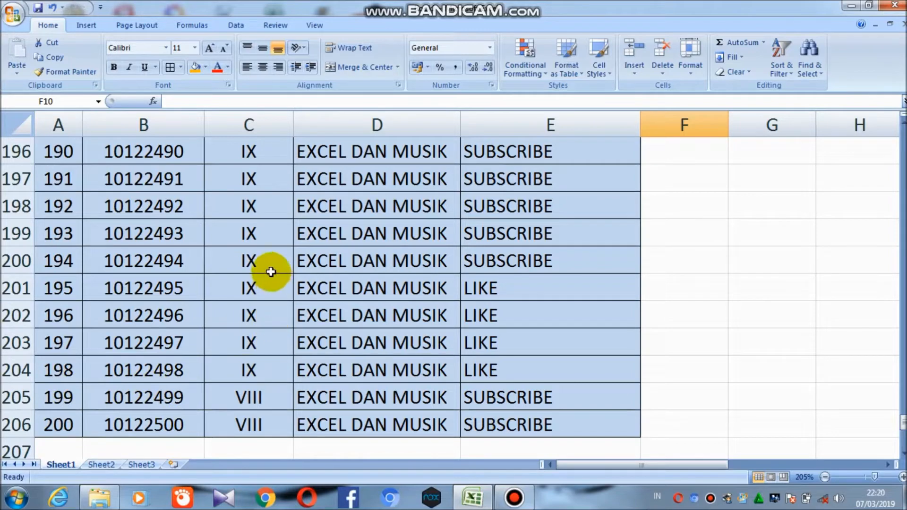
pyautogui.scroll(6, 227, 283)
pyautogui.scroll(20, 227, 283)
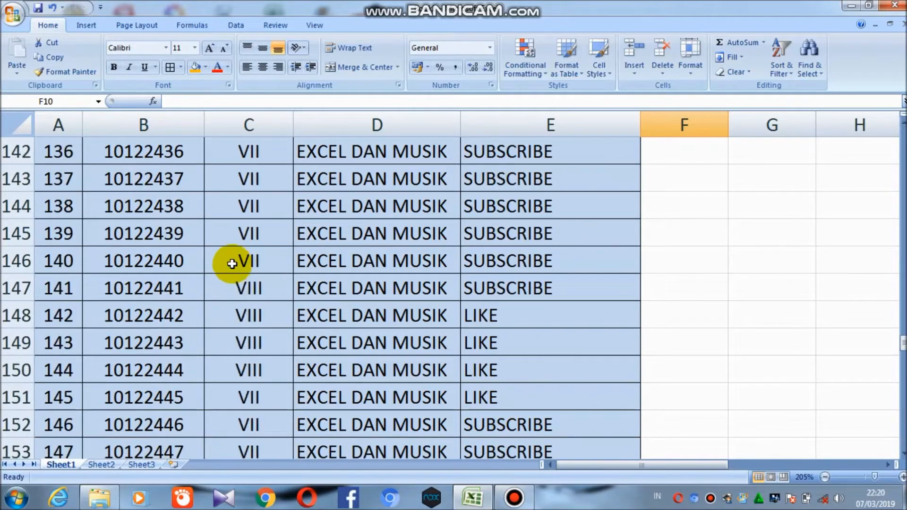
pyautogui.scroll(17, 281, 220)
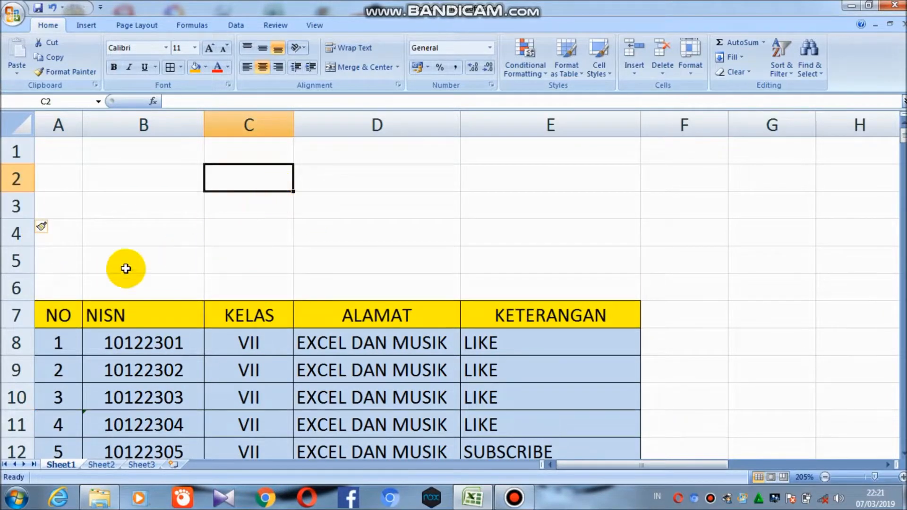
# Delete row 1 of the sheet
pyautogui.click(16, 151)
pyautogui.rightClick(17, 151)
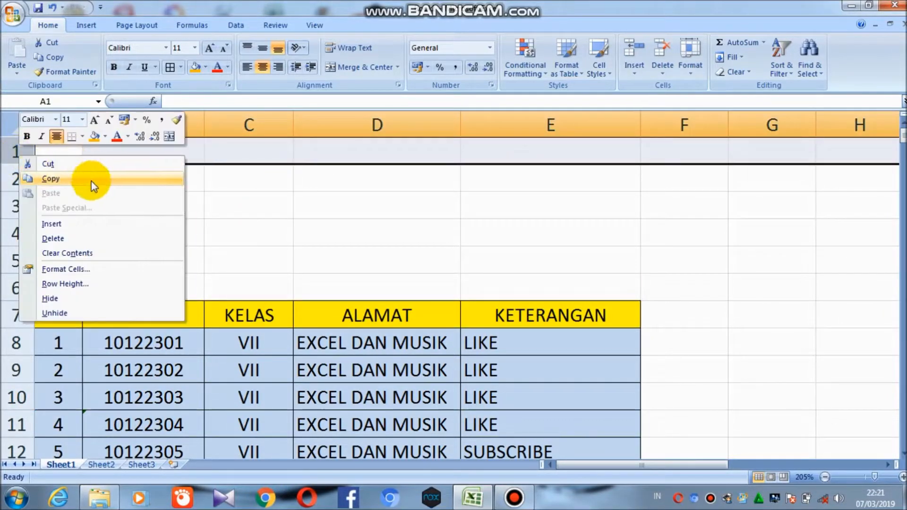
pyautogui.click(74, 240)
pyautogui.click(113, 212)
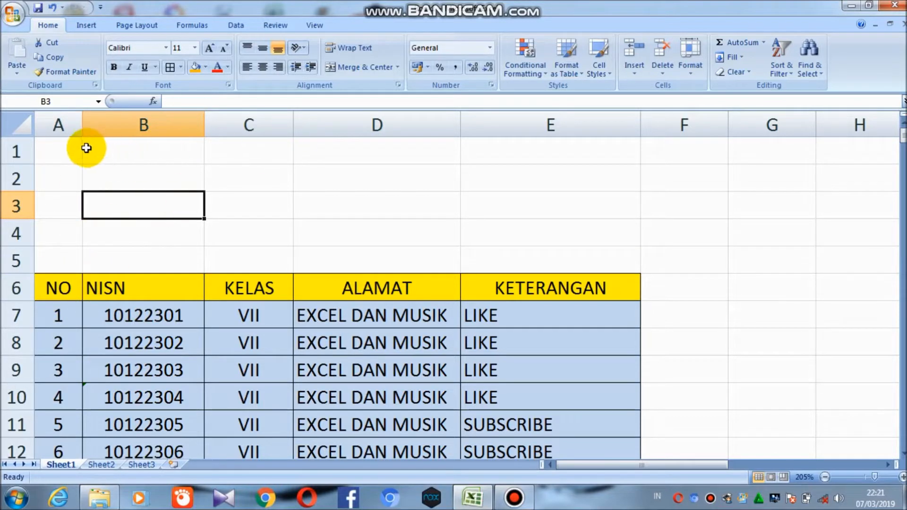
pyautogui.click(17, 150)
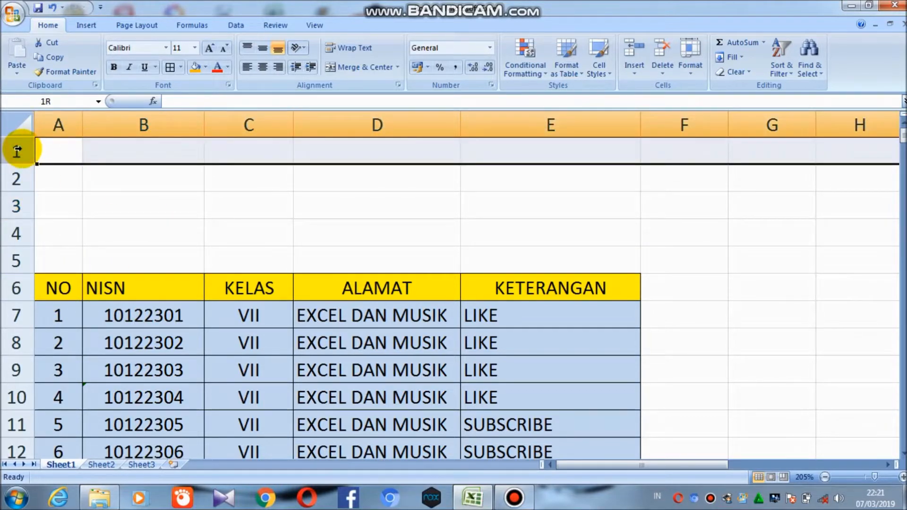
pyautogui.moveTo(17, 150); pyautogui.dragTo(23, 247)
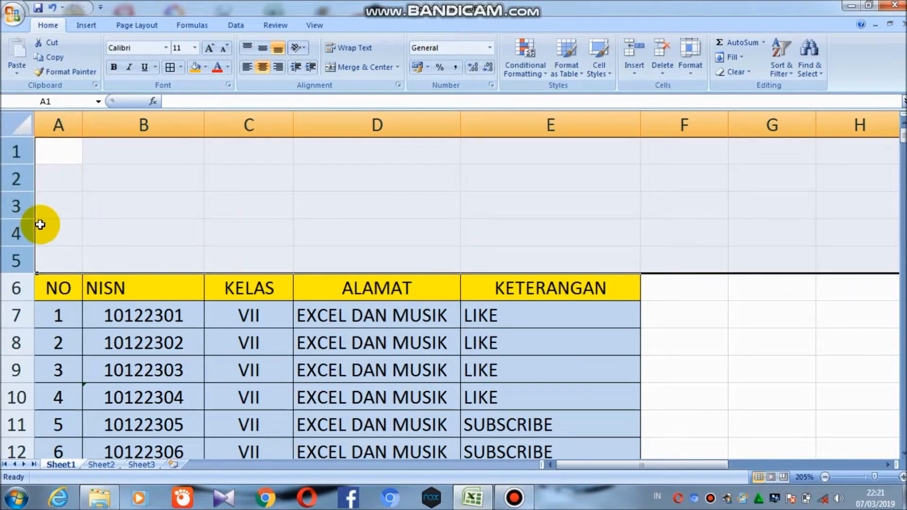
pyautogui.click(143, 177)
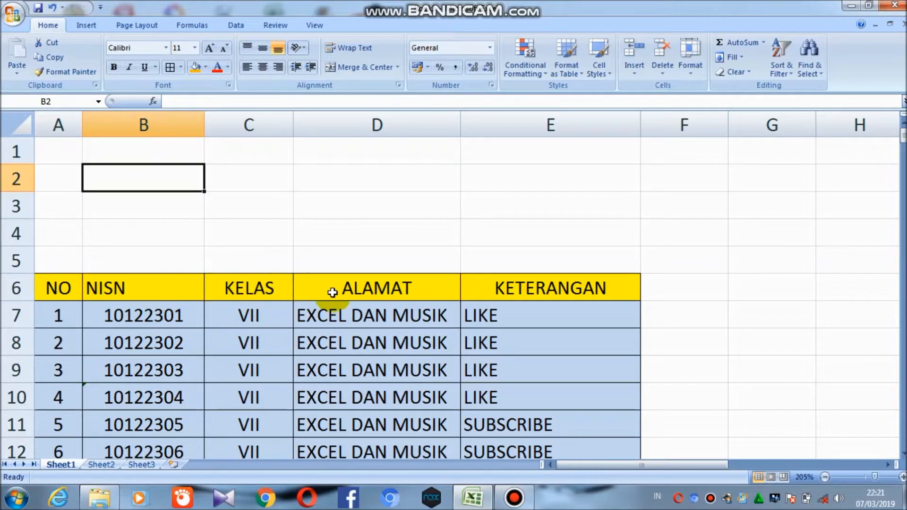
# Copy the table's header row (NO to KETERANGAN) and paste it into row 3 as the criteria header
pyautogui.moveTo(67, 288); pyautogui.dragTo(543, 300)
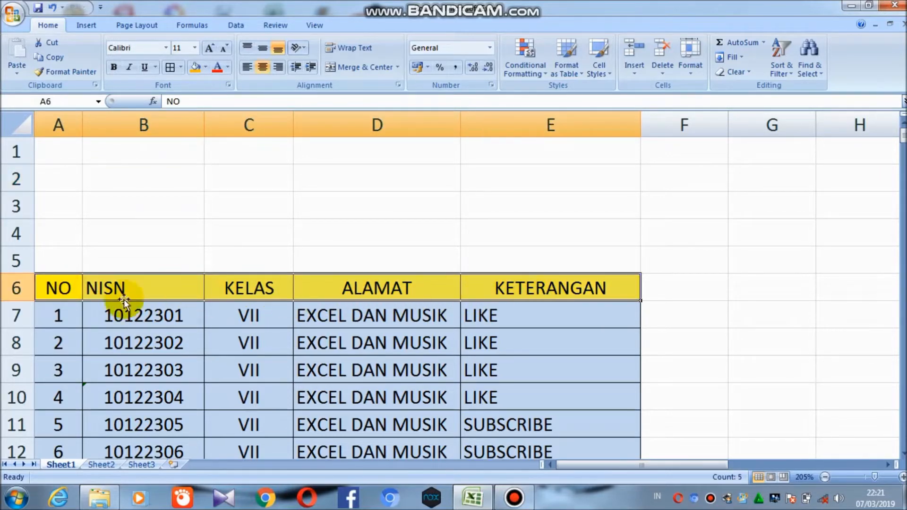
pyautogui.rightClick(52, 286)
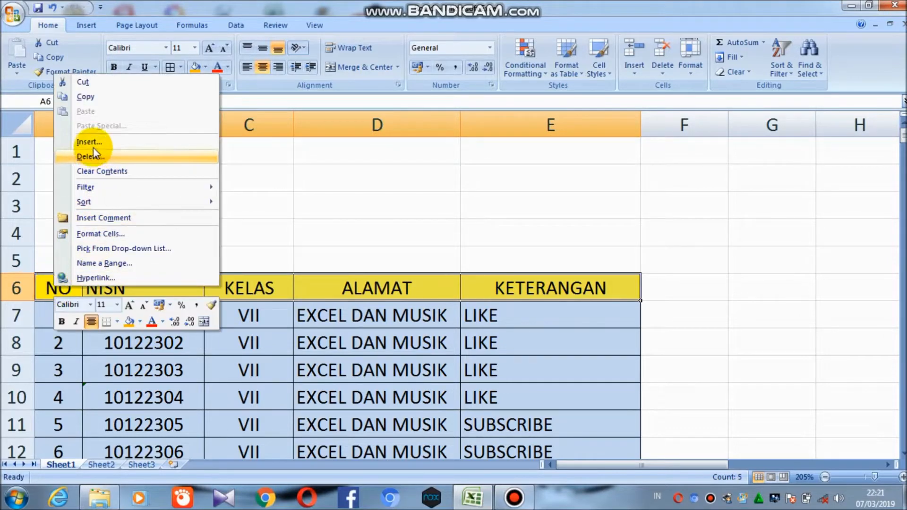
pyautogui.click(89, 97)
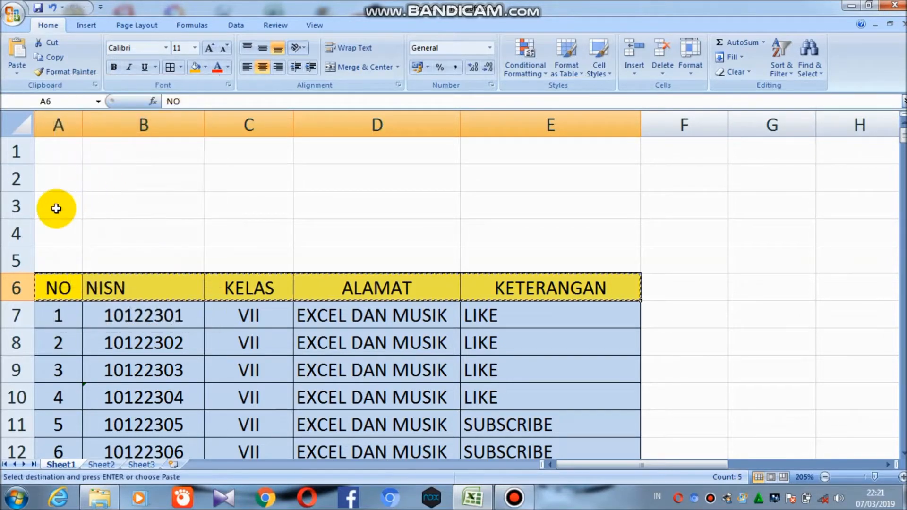
pyautogui.click(56, 208)
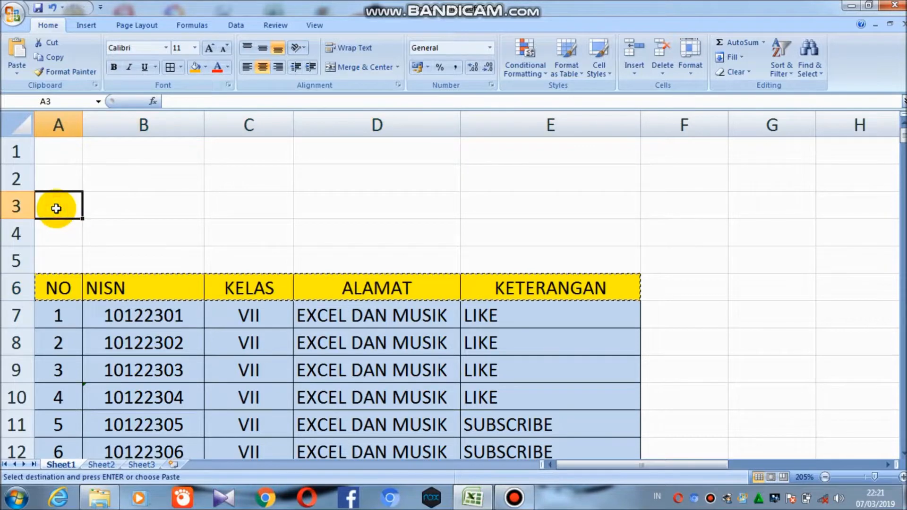
pyautogui.rightClick(57, 209)
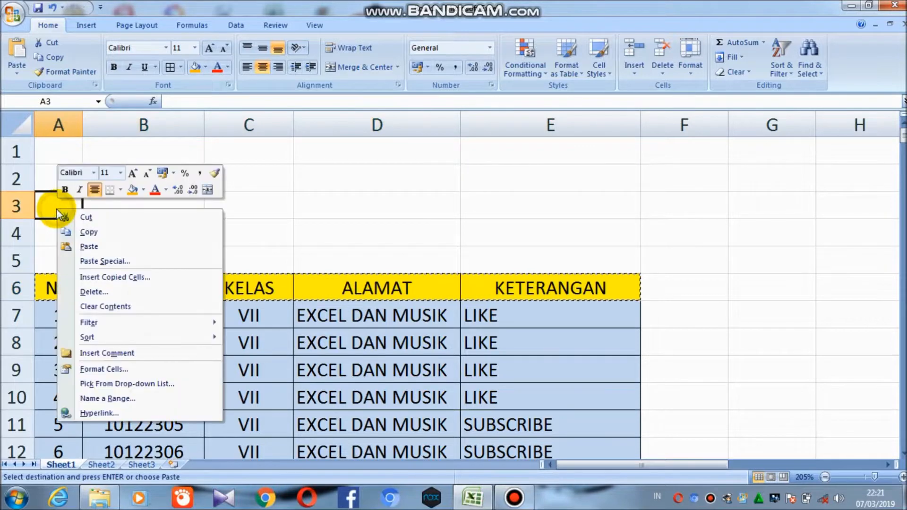
pyautogui.click(90, 246)
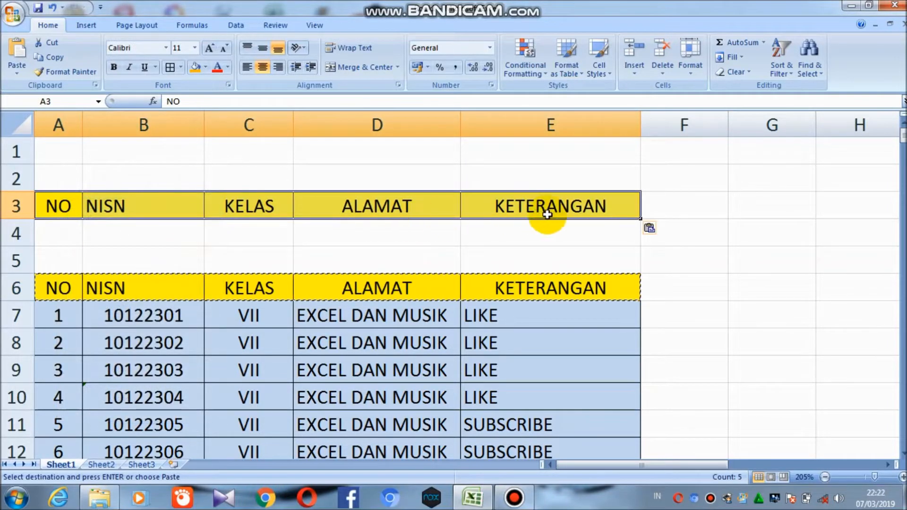
# Enter VII in the KELAS criteria cell C4
pyautogui.click(237, 236)
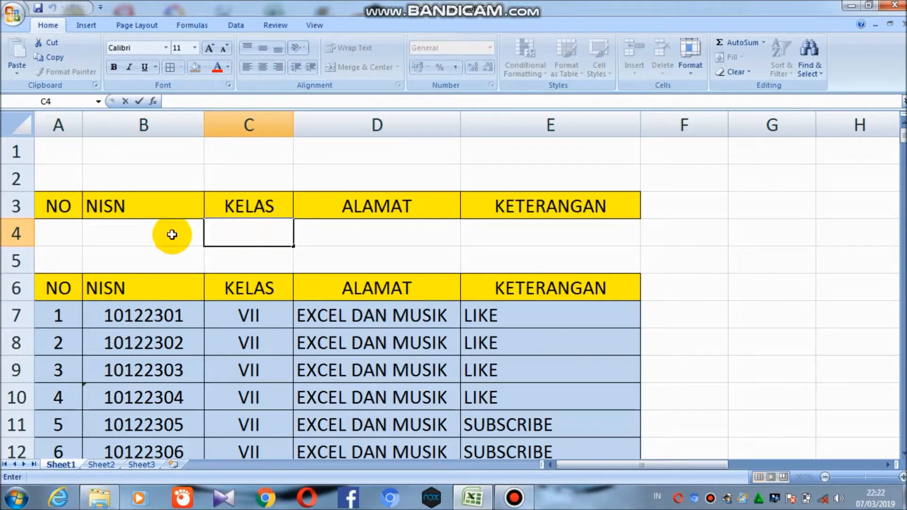
pyautogui.click(91, 222)
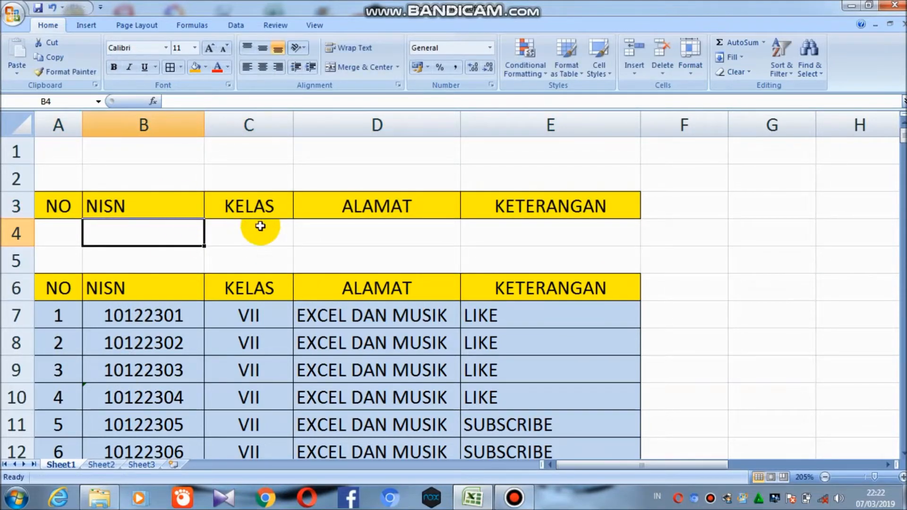
pyautogui.click(258, 227)
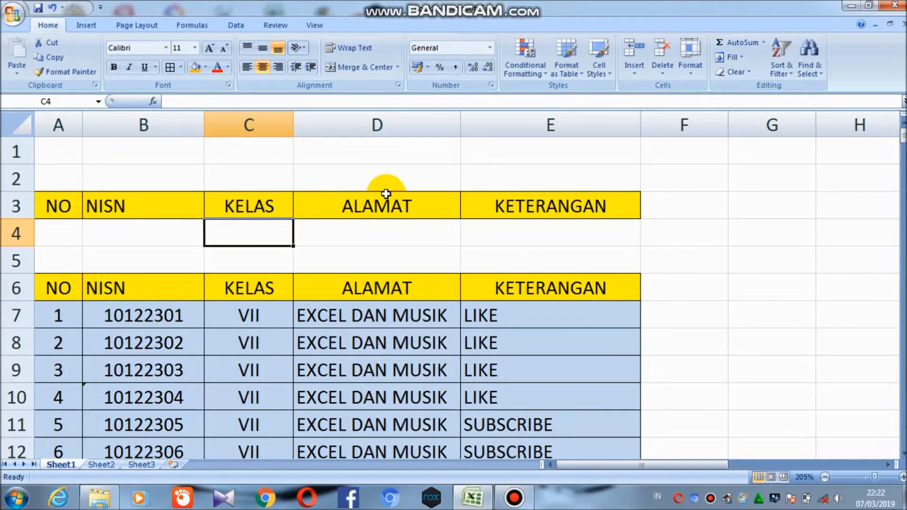
pyautogui.write('VII')
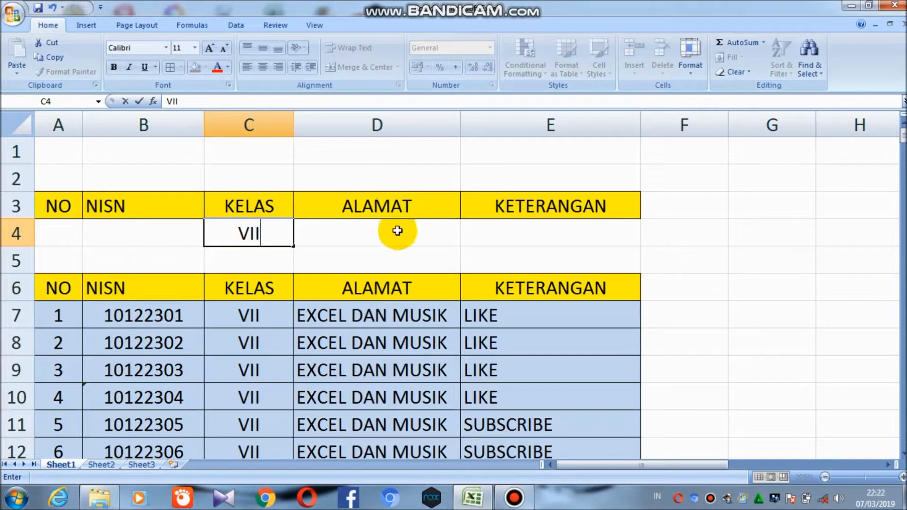
pyautogui.click(417, 264)
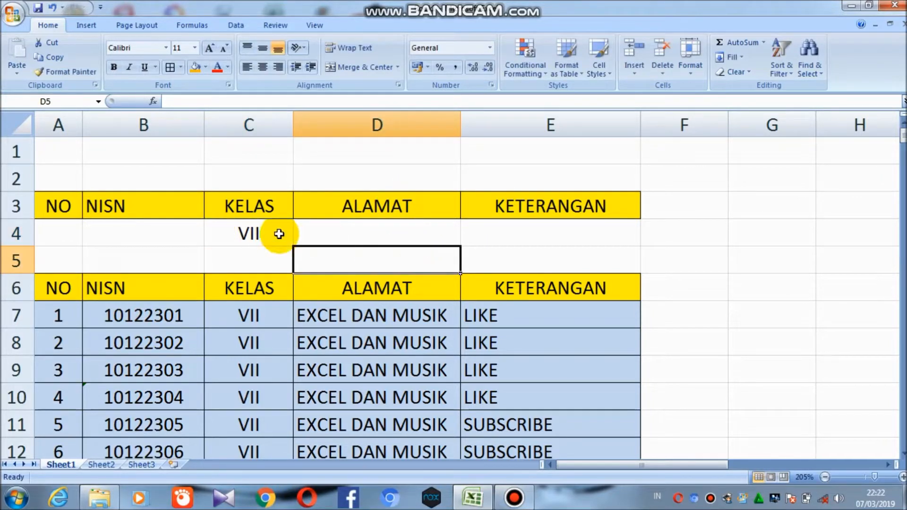
# Enter VIII as the KELAS criterion in cell C4
pyautogui.click(273, 233)
pyautogui.write('V')
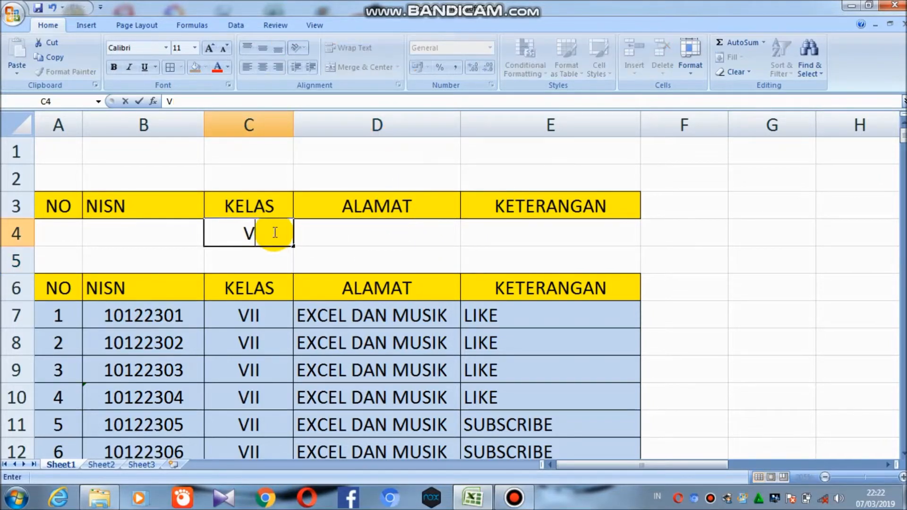
pyautogui.write('III')
pyautogui.click(342, 233)
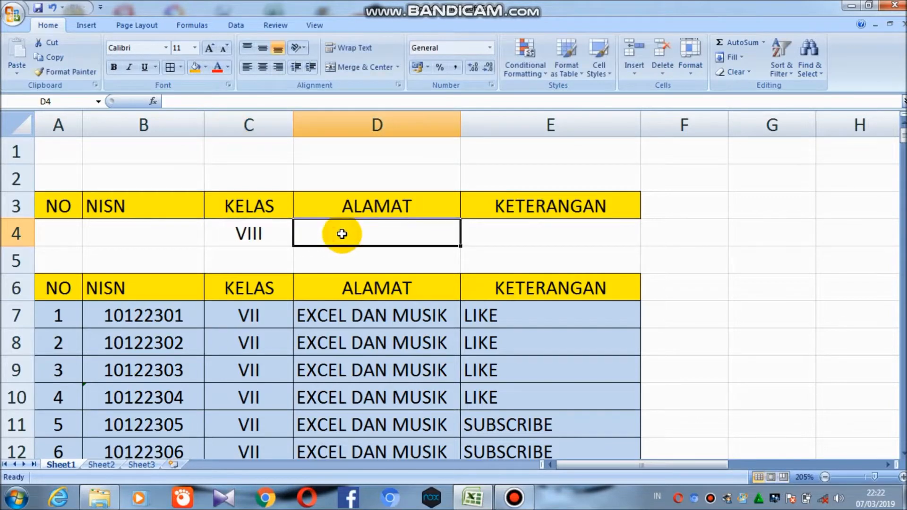
# Change the KELAS criterion in C4 to IX
pyautogui.click(270, 233)
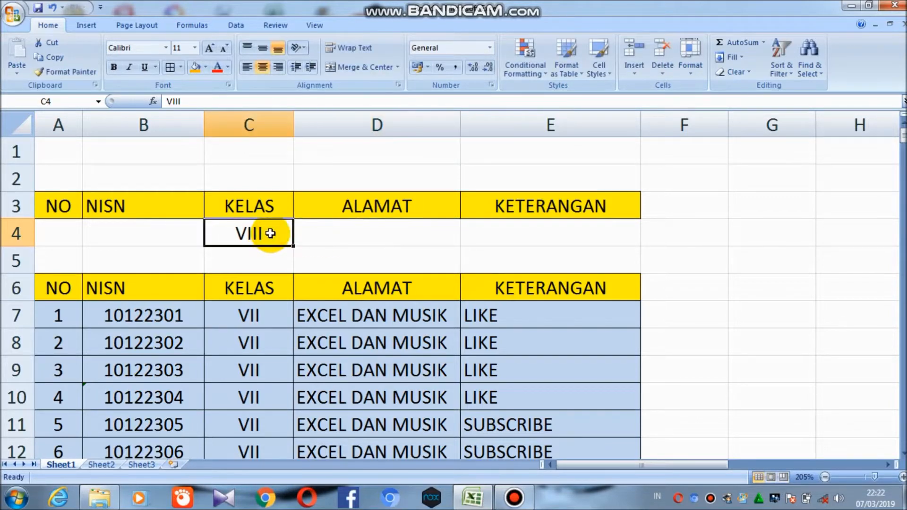
pyautogui.write('I')
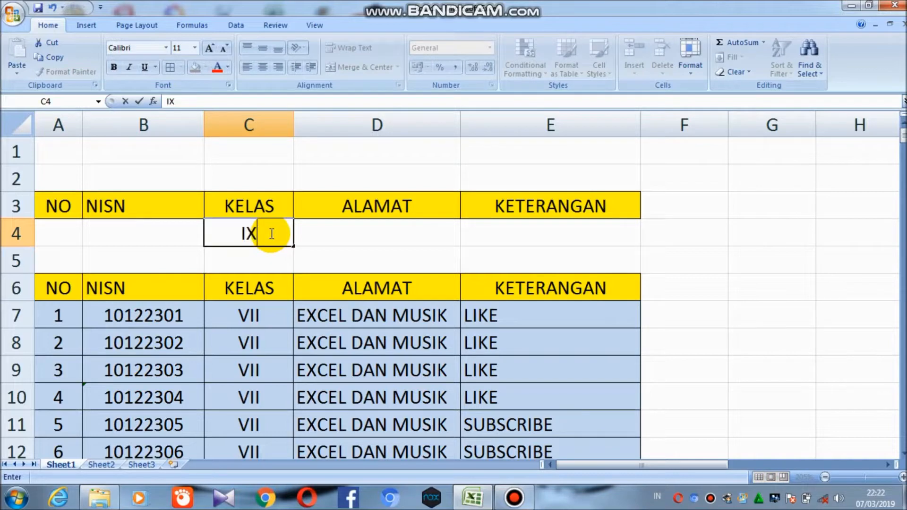
pyautogui.write('X')
pyautogui.click(335, 236)
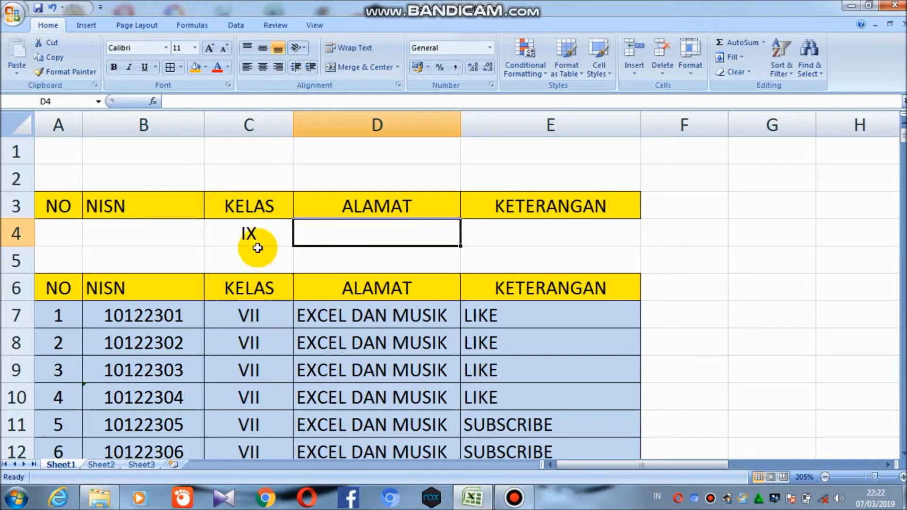
# Enter LIKE as a KETERANGAN criterion in E4, then clear that cell again
pyautogui.click(265, 230)
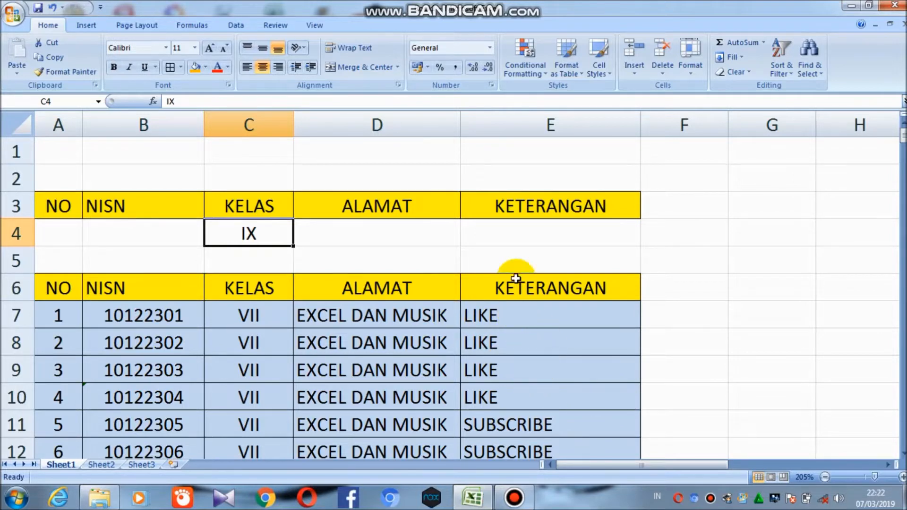
pyautogui.click(507, 231)
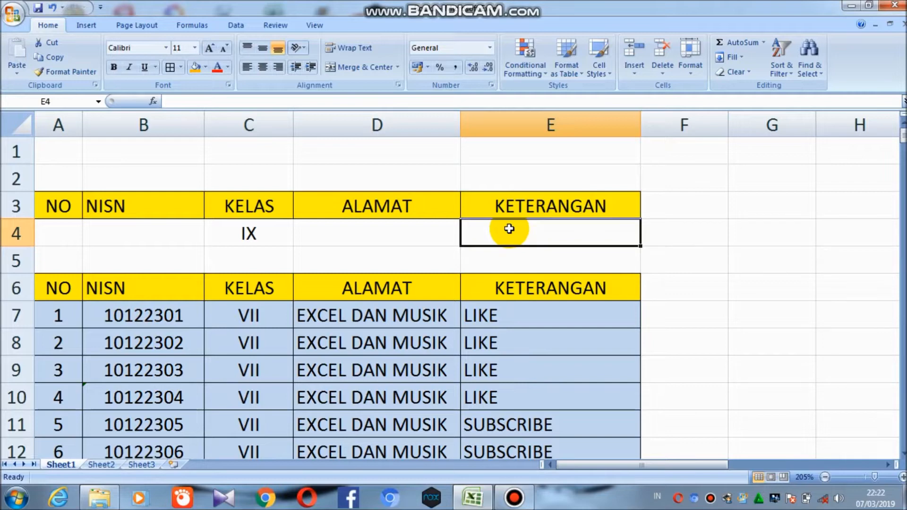
pyautogui.write('LIKE')
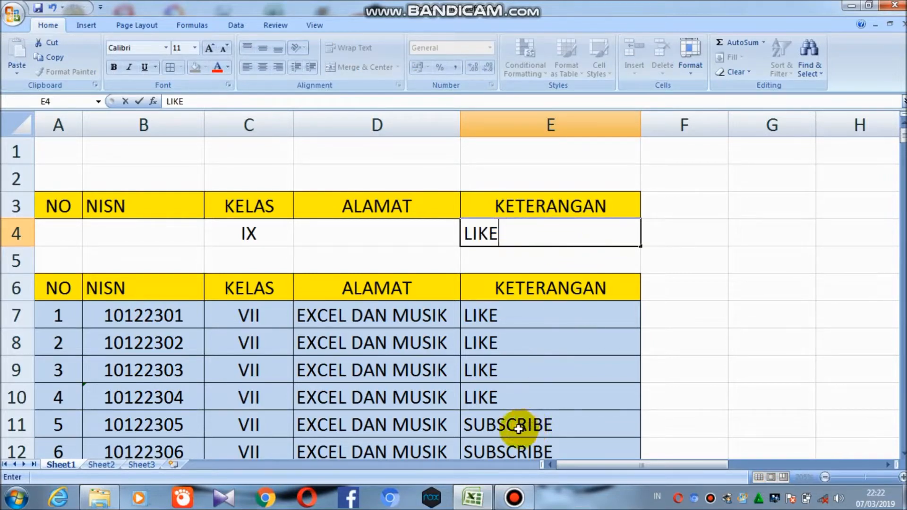
pyautogui.click(451, 234)
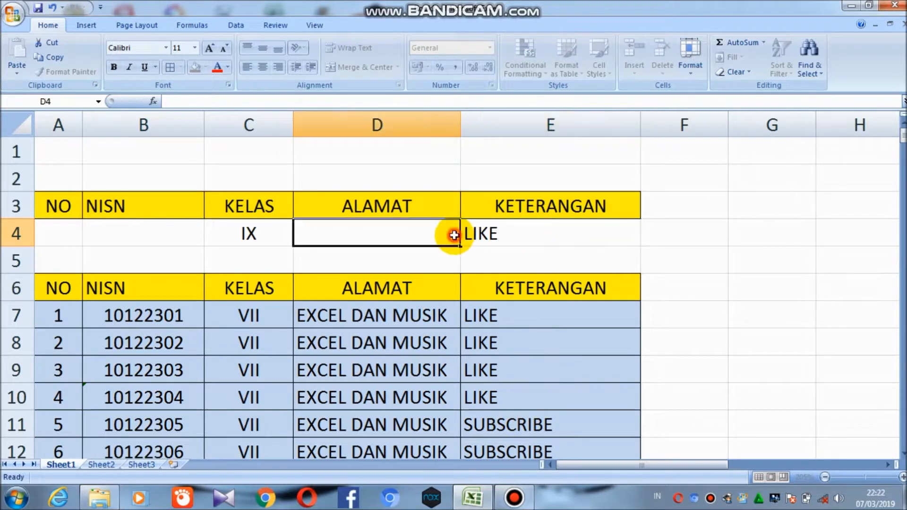
pyautogui.click(509, 238)
pyautogui.press('Delete')
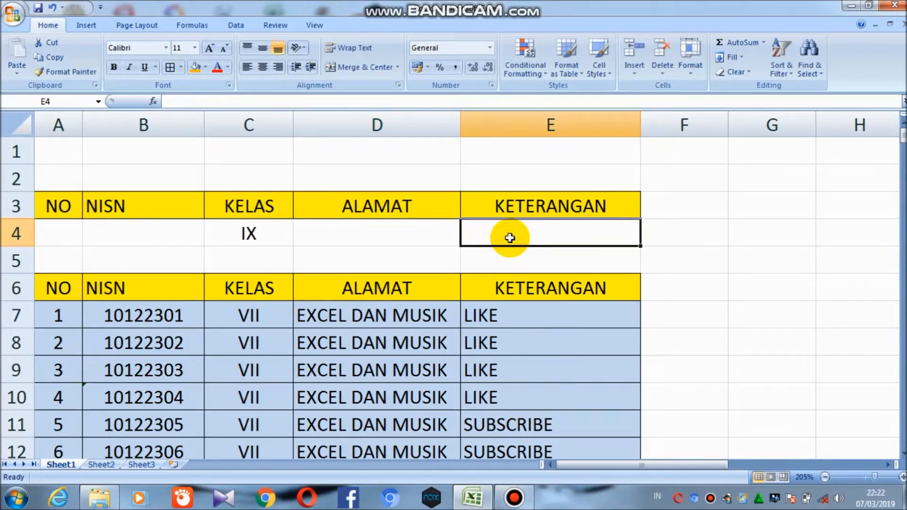
# Open the Advanced Filter for the student table and choose to copy the results to another location
pyautogui.click(266, 244)
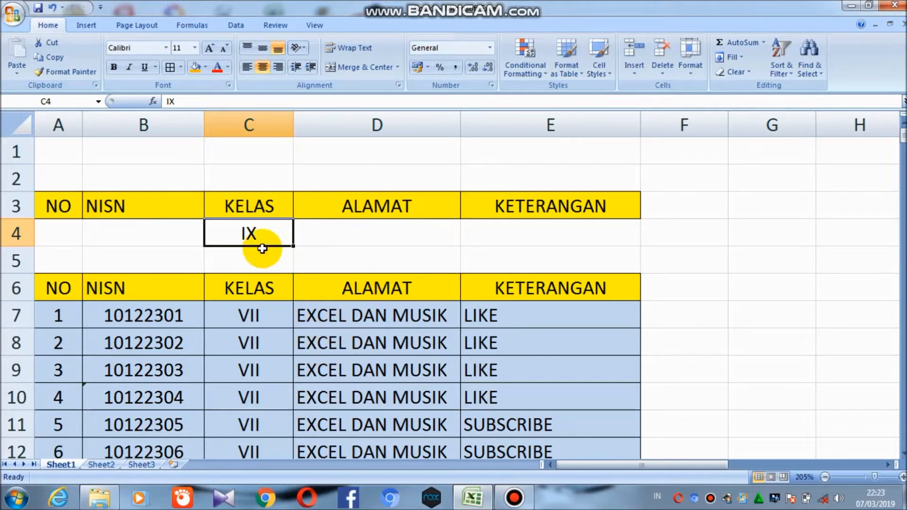
pyautogui.click(377, 254)
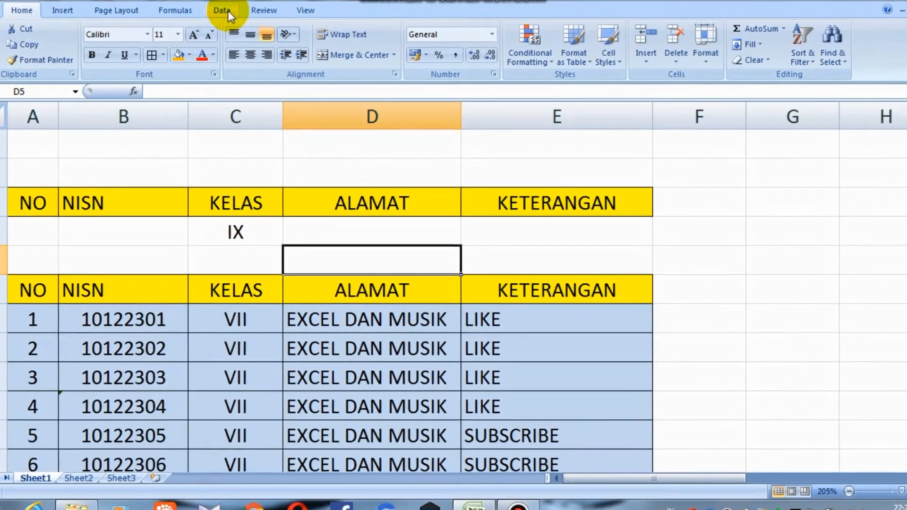
pyautogui.click(229, 13)
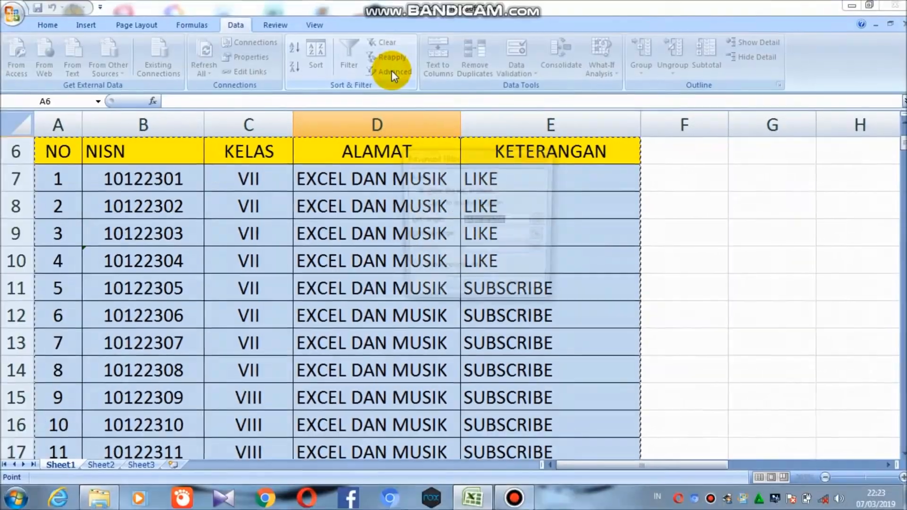
pyautogui.click(381, 42)
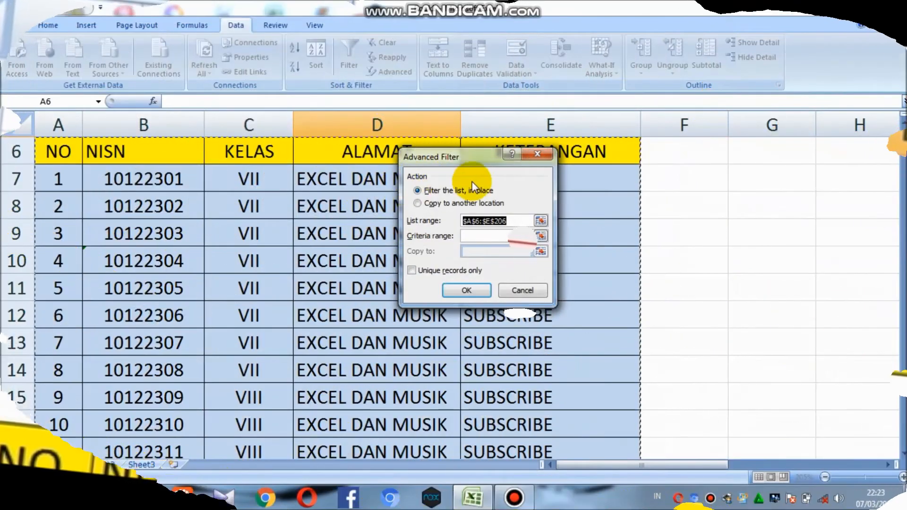
pyautogui.click(417, 203)
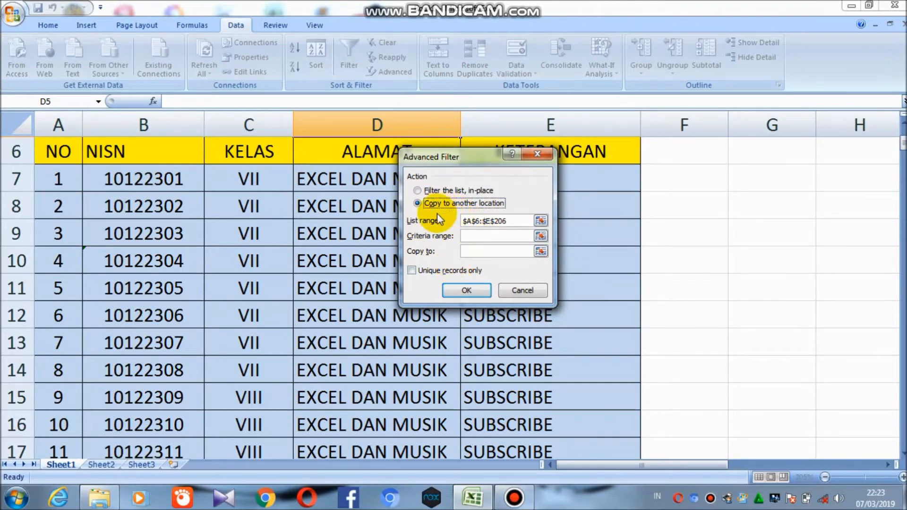
# Start the criteria range at the NO header cell A3, trimming the reference to $A$3:
pyautogui.click(472, 221)
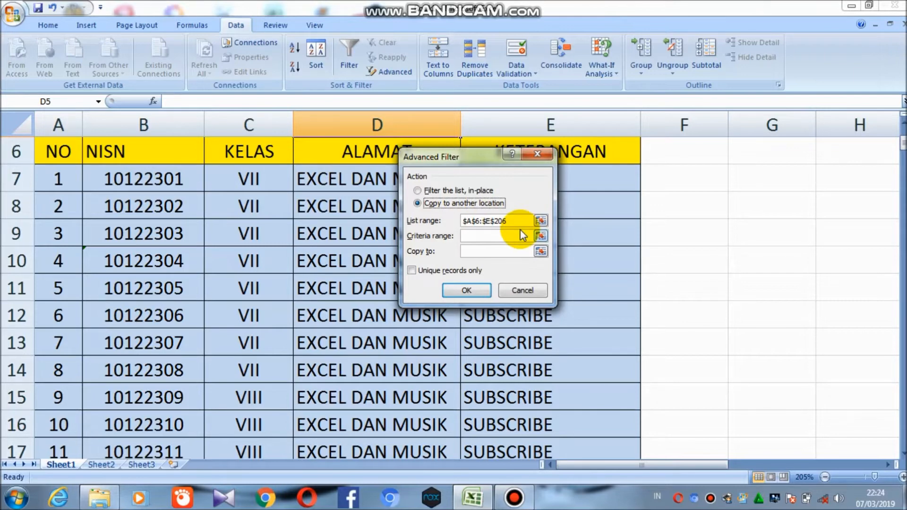
pyautogui.moveTo(483, 220); pyautogui.dragTo(520, 222)
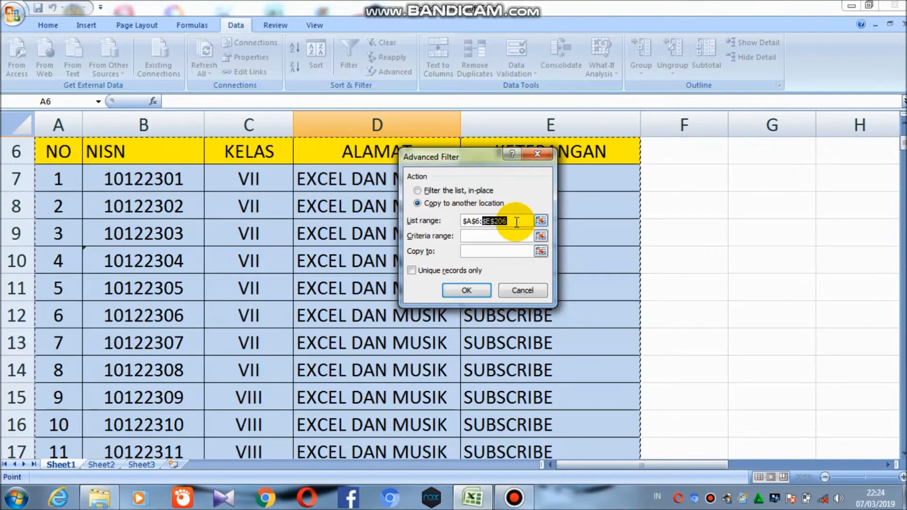
pyautogui.click(484, 235)
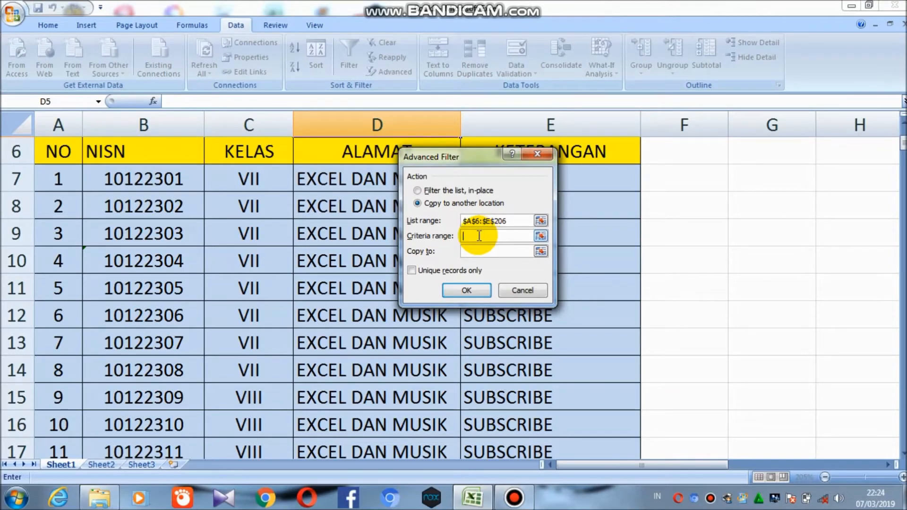
pyautogui.scroll(2, 479, 236)
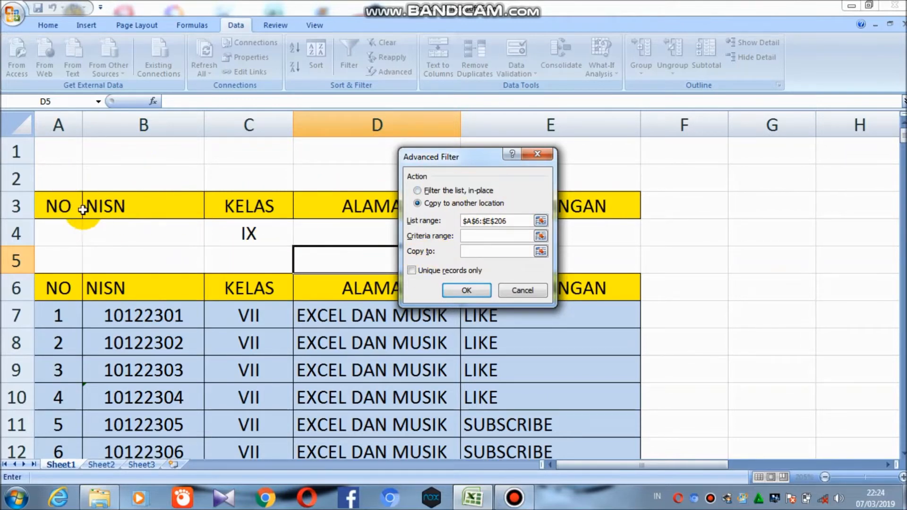
pyautogui.click(59, 209)
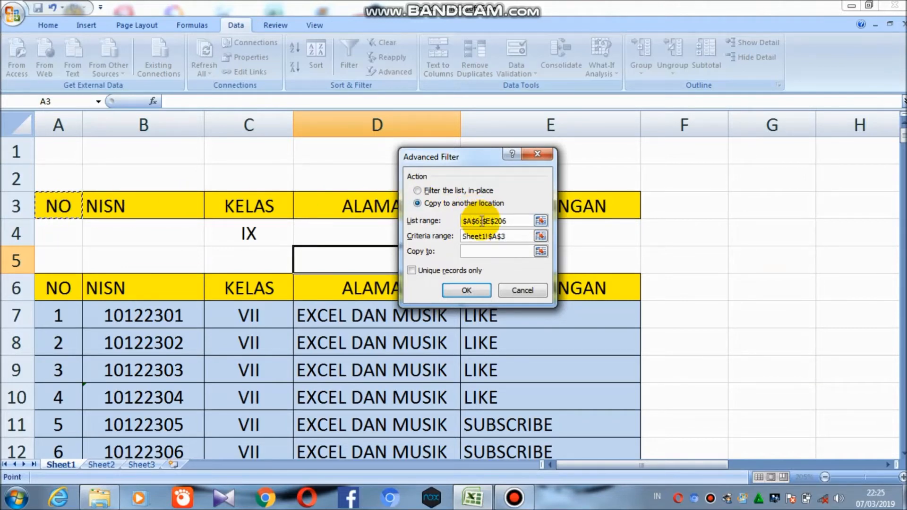
pyautogui.click(500, 233)
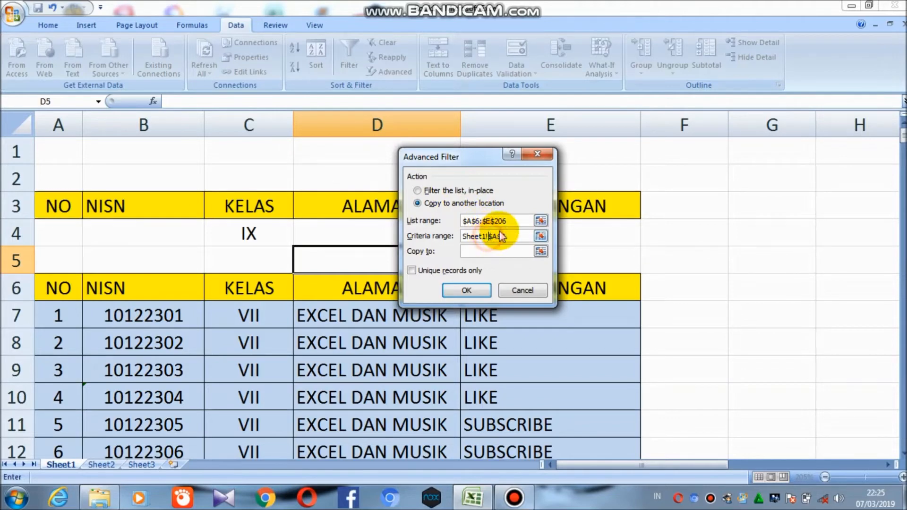
pyautogui.press('BackSpace')
pyautogui.press('BackSpace')
pyautogui.press('BackSpace')
pyautogui.press('BackSpace')
pyautogui.press('BackSpace')
pyautogui.press('BackSpace')
pyautogui.press('BackSpace')
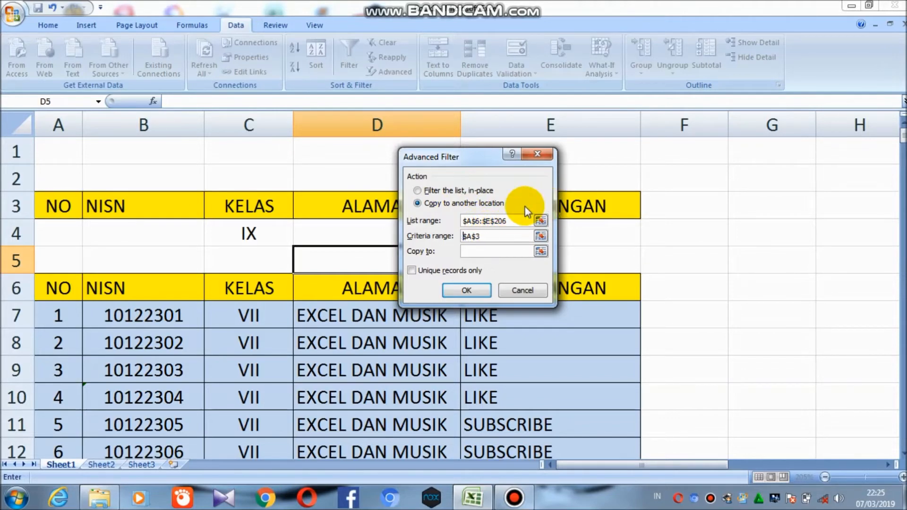
pyautogui.click(487, 236)
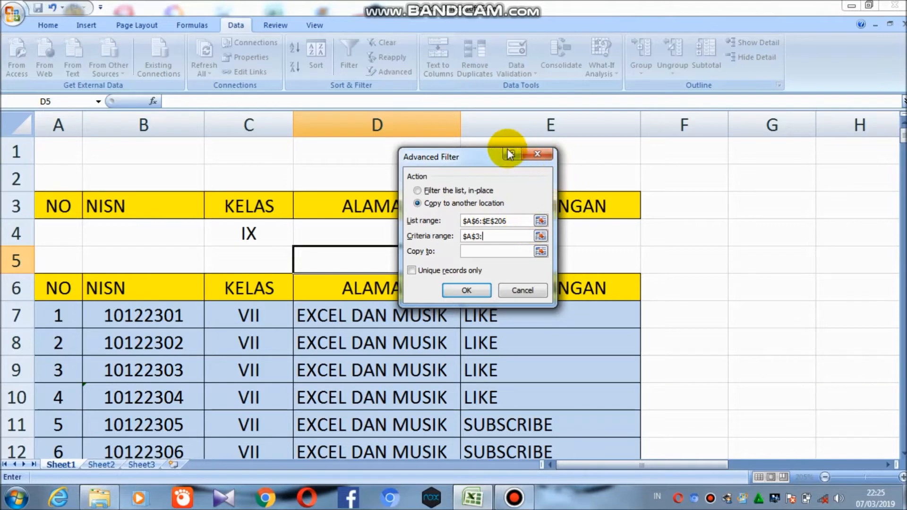
# Complete the criteria range as $A$3:$E$4 by adding cell E4
pyautogui.moveTo(481, 154); pyautogui.dragTo(750, 152)
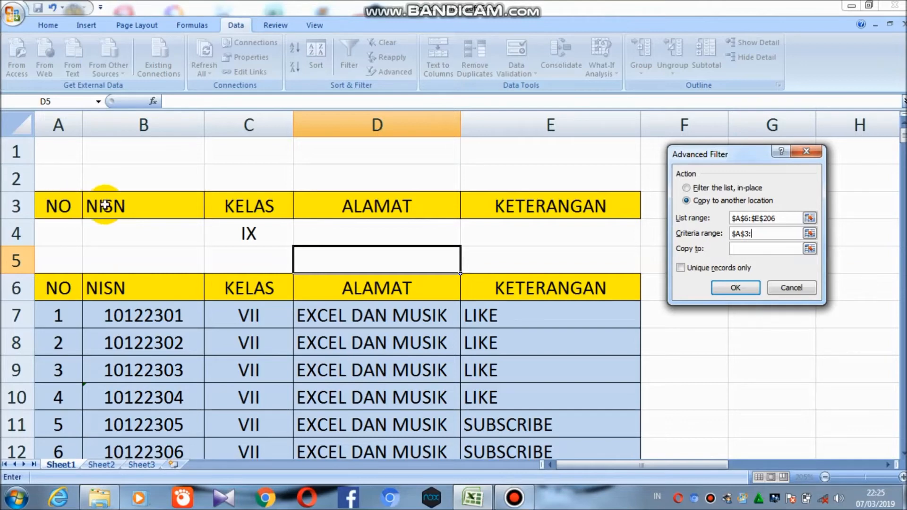
pyautogui.click(552, 240)
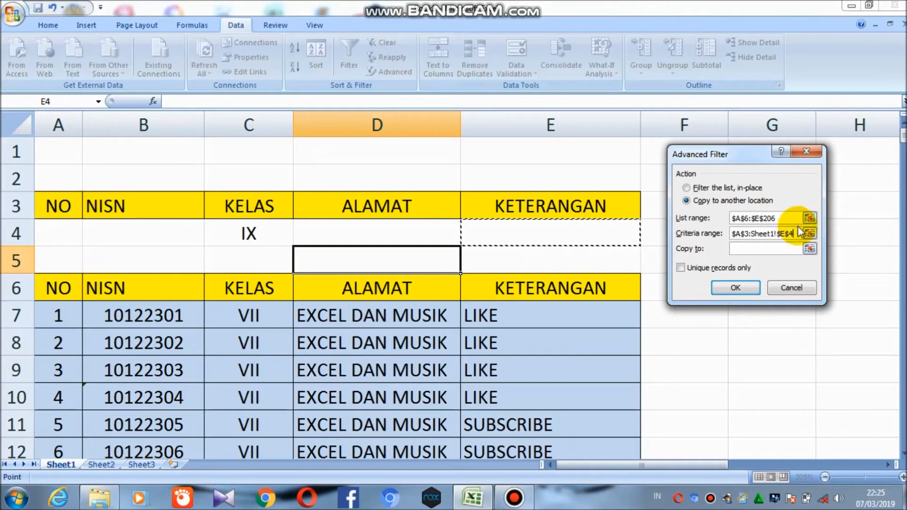
pyautogui.click(779, 233)
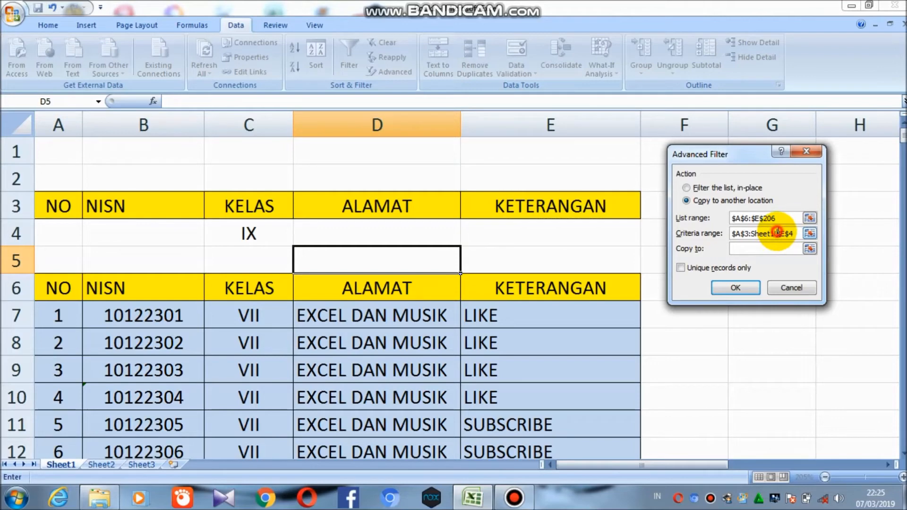
pyautogui.press('BackSpace')
pyautogui.press('BackSpace')
pyautogui.press('BackSpace')
pyautogui.press('BackSpace')
pyautogui.press('BackSpace')
pyautogui.press('BackSpace')
pyautogui.press('BackSpace')
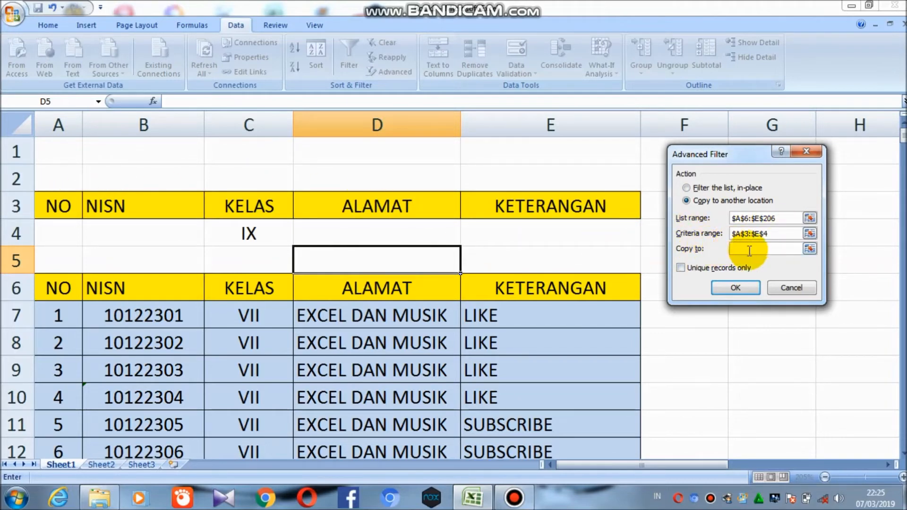
# Set the copy destination to cell G6 and run the Advanced Filter
pyautogui.click(747, 249)
pyautogui.moveTo(735, 157); pyautogui.dragTo(178, 133)
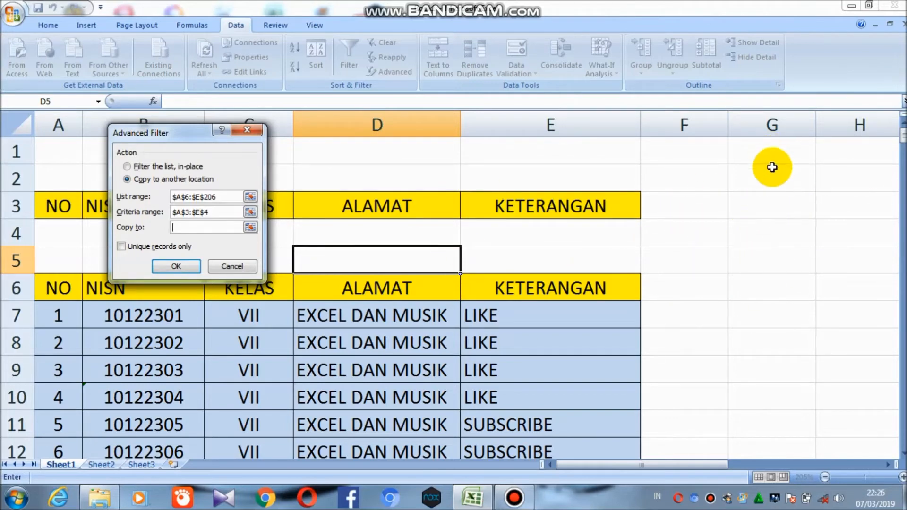
pyautogui.click(777, 292)
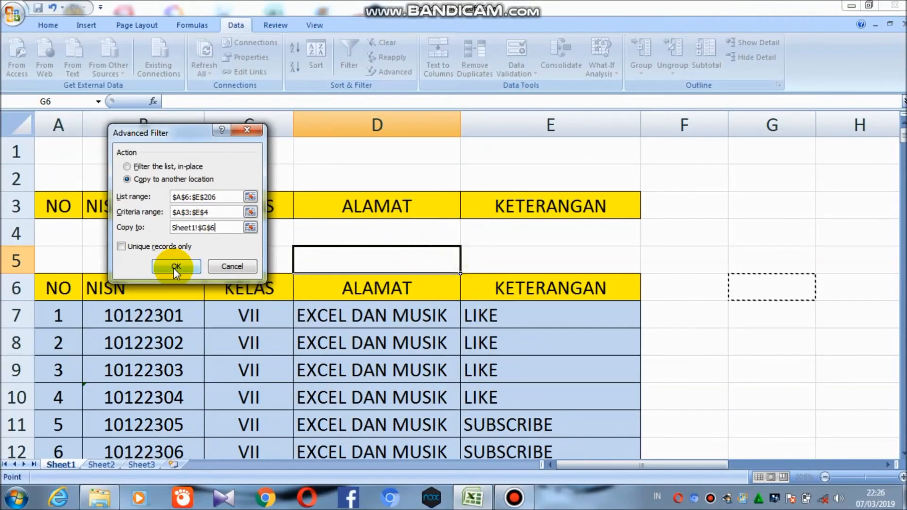
pyautogui.click(175, 266)
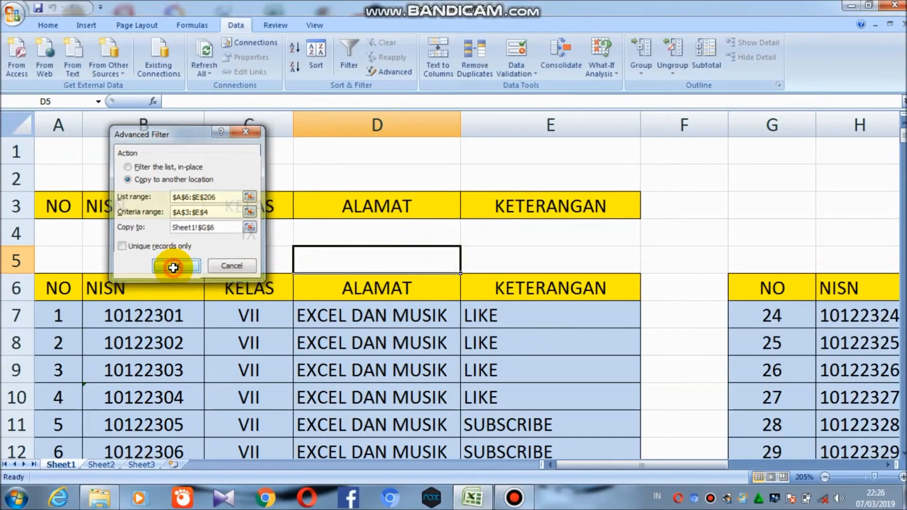
# Widen the ALAMAT and KETERANGAN columns of the extracted table to fit their text
pyautogui.moveTo(644, 466); pyautogui.dragTo(721, 466)
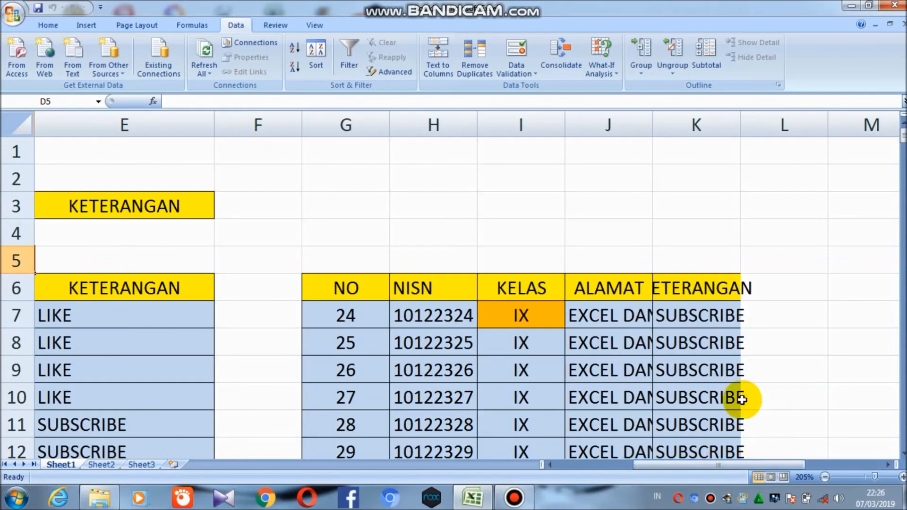
pyautogui.moveTo(652, 121); pyautogui.dragTo(735, 128)
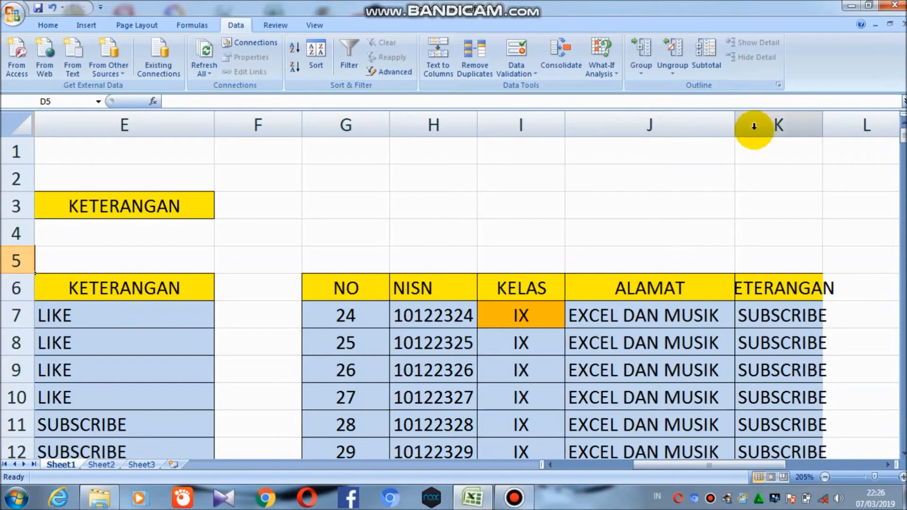
pyautogui.moveTo(823, 126); pyautogui.dragTo(870, 134)
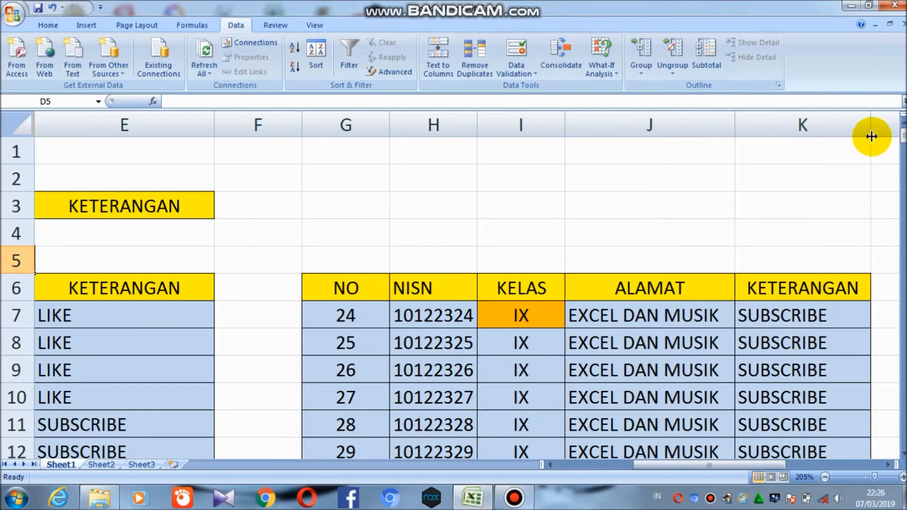
# Scroll down through the extracted class IX records
pyautogui.scroll(-2, 590, 301)
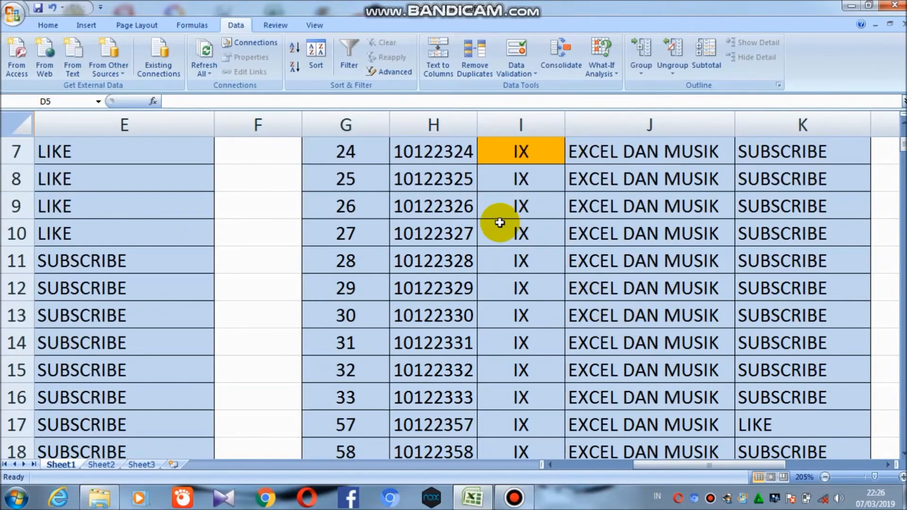
pyautogui.scroll(-10, 551, 231)
pyautogui.scroll(-10, 538, 247)
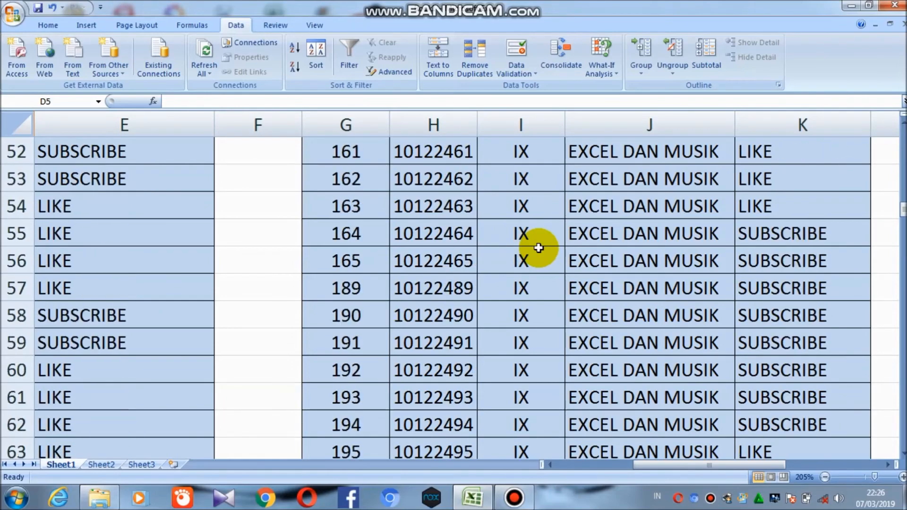
# Review the extracted class IX records in columns G to K, browsing from the header row to the end of the list
pyautogui.scroll(9, 539, 247)
pyautogui.scroll(13, 538, 247)
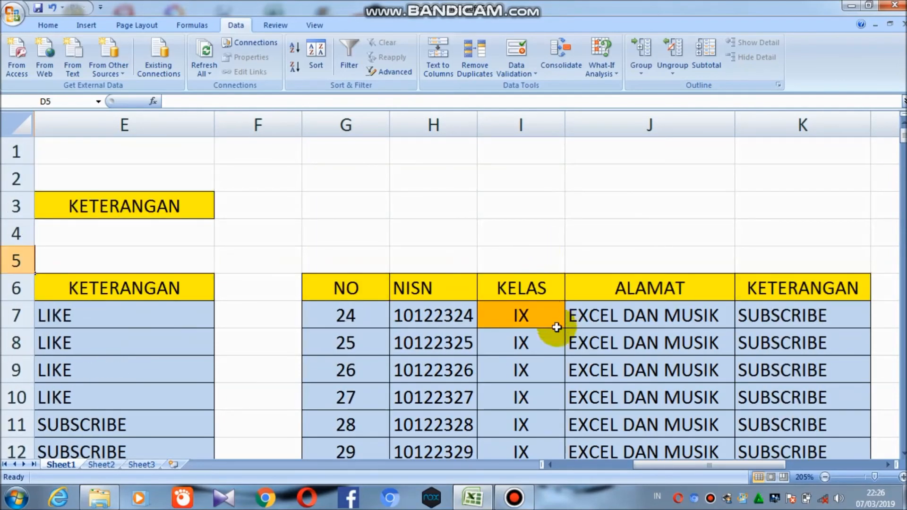
pyautogui.scroll(-2, 529, 367)
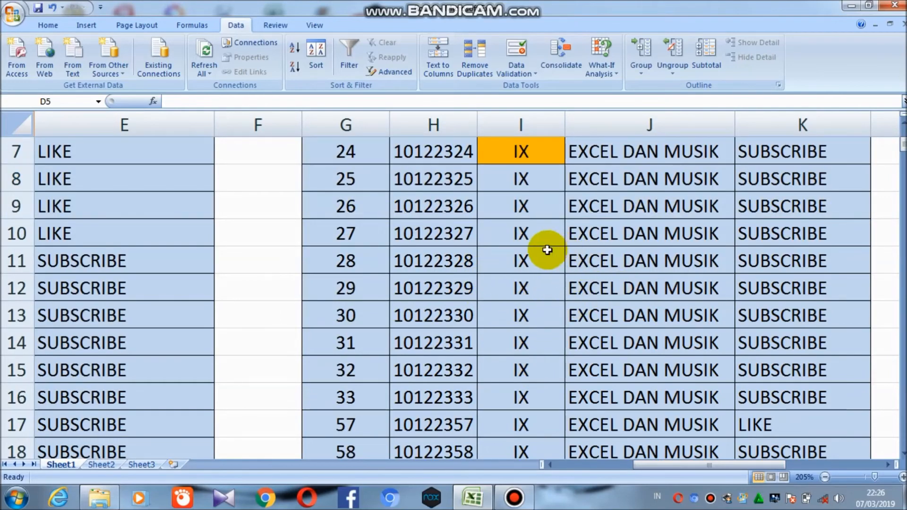
pyautogui.scroll(-12, 576, 242)
pyautogui.scroll(-1, 585, 240)
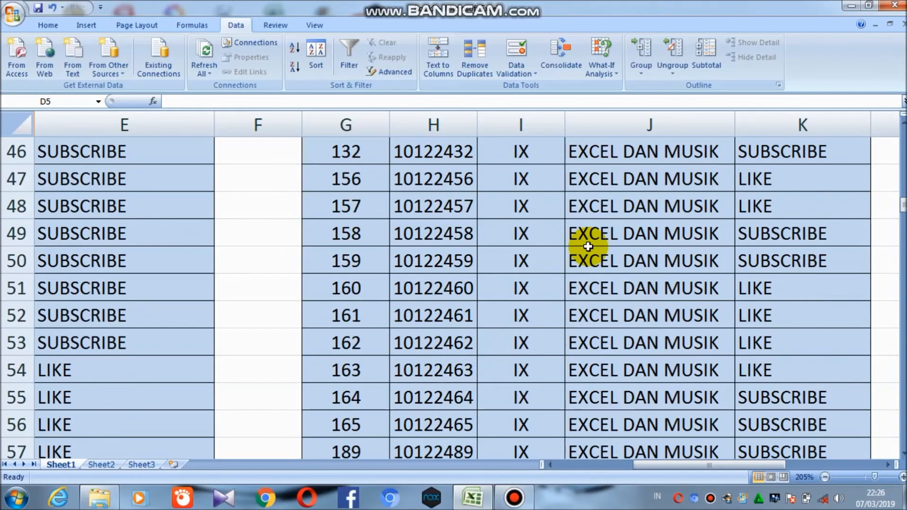
pyautogui.scroll(15, 586, 244)
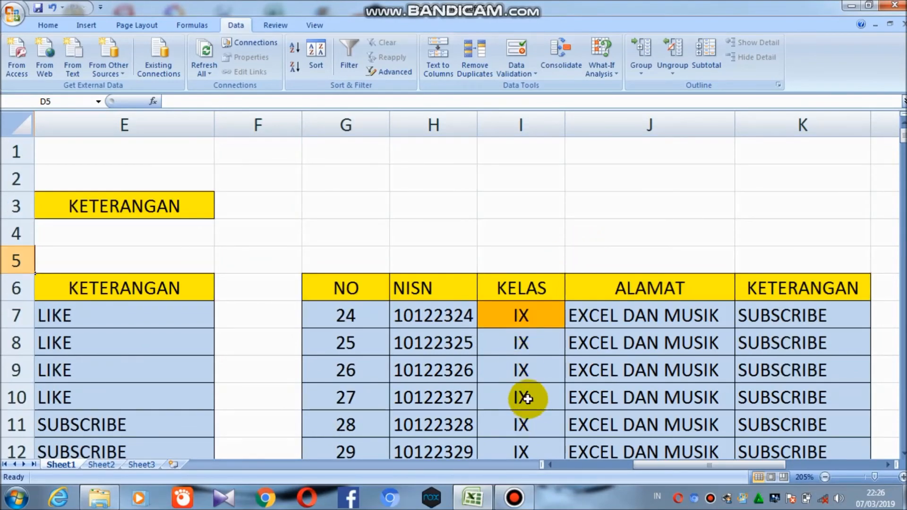
pyautogui.scroll(-4, 526, 343)
pyautogui.scroll(-14, 526, 343)
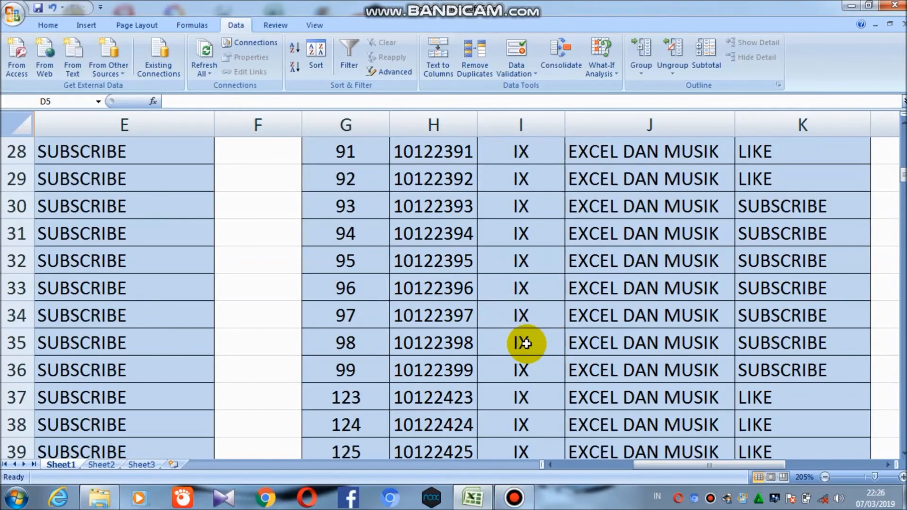
pyautogui.scroll(-5, 527, 343)
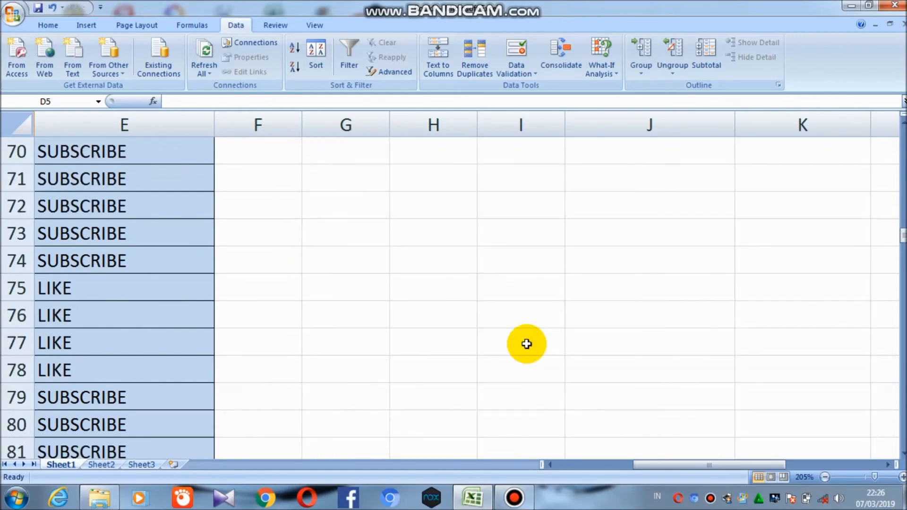
pyautogui.scroll(11, 526, 343)
pyautogui.scroll(12, 526, 344)
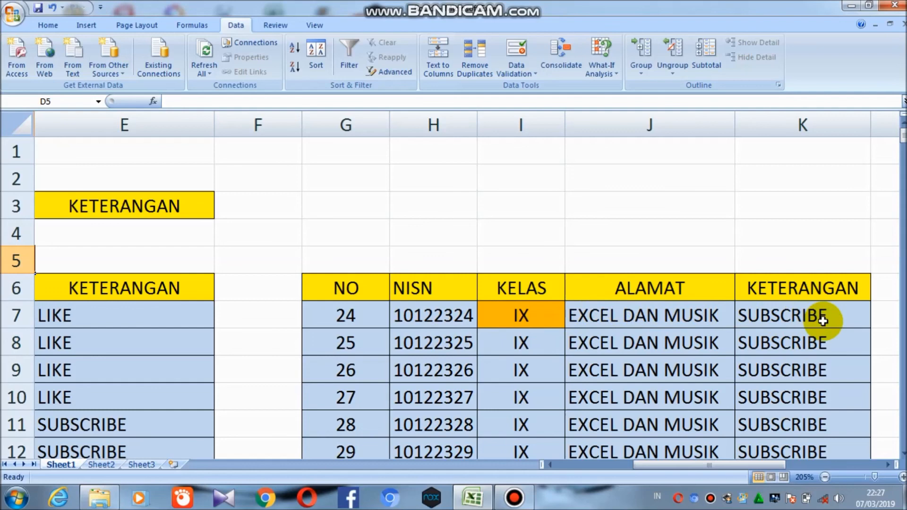
pyautogui.scroll(-4, 802, 329)
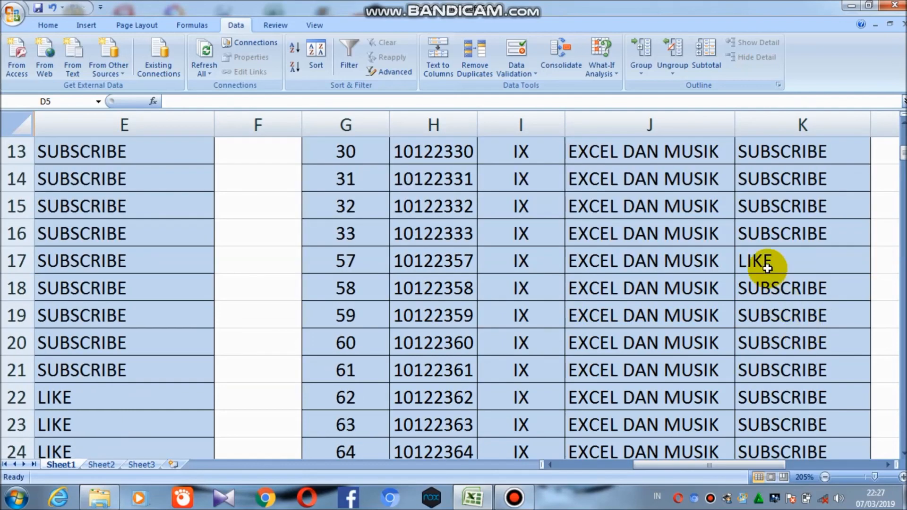